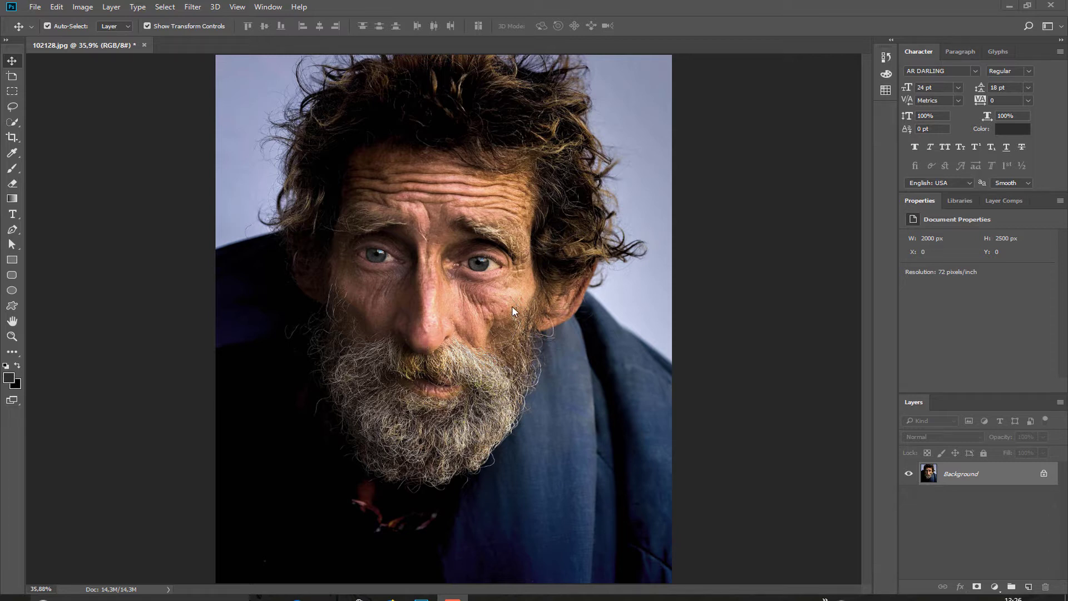
Check the image's pixel dimensions and resolution, leaving the size settings as they are
click(82, 7)
click(127, 92)
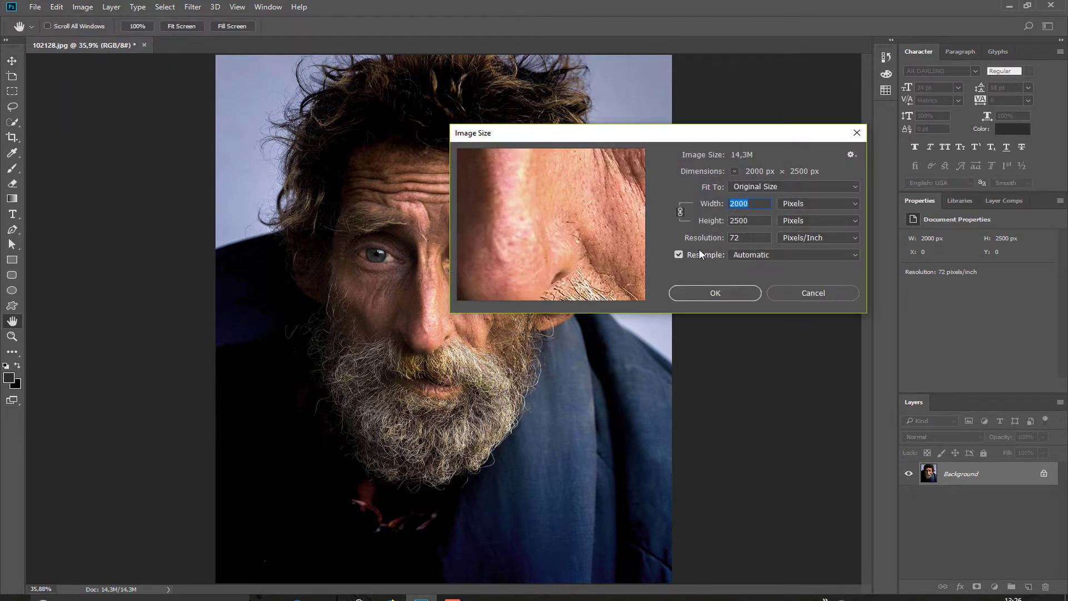
click(855, 134)
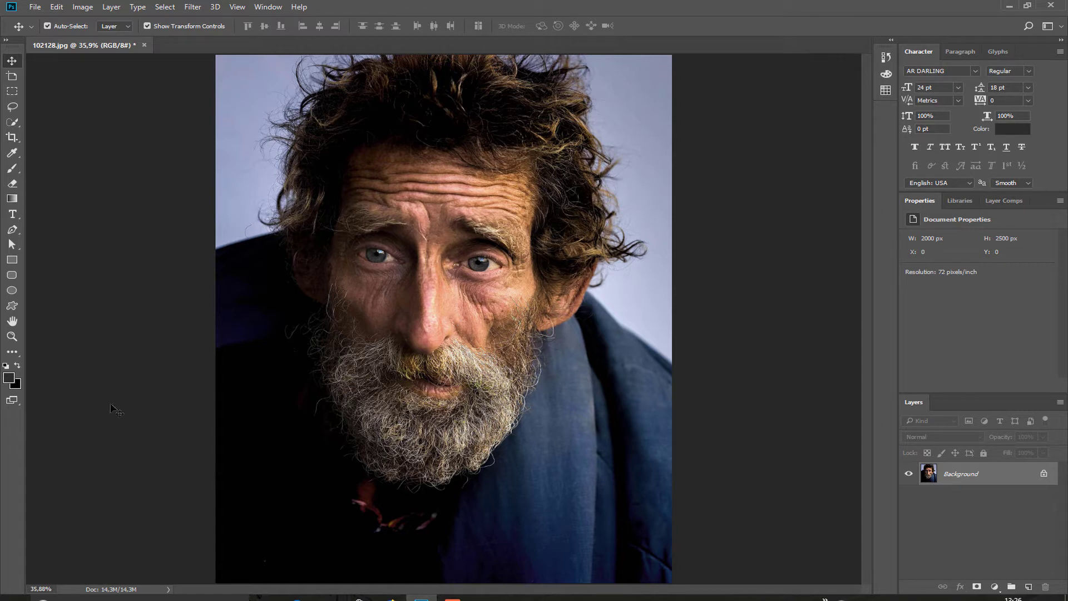
Convert the portrait to monochrome with a Black & White adjustment
click(84, 10)
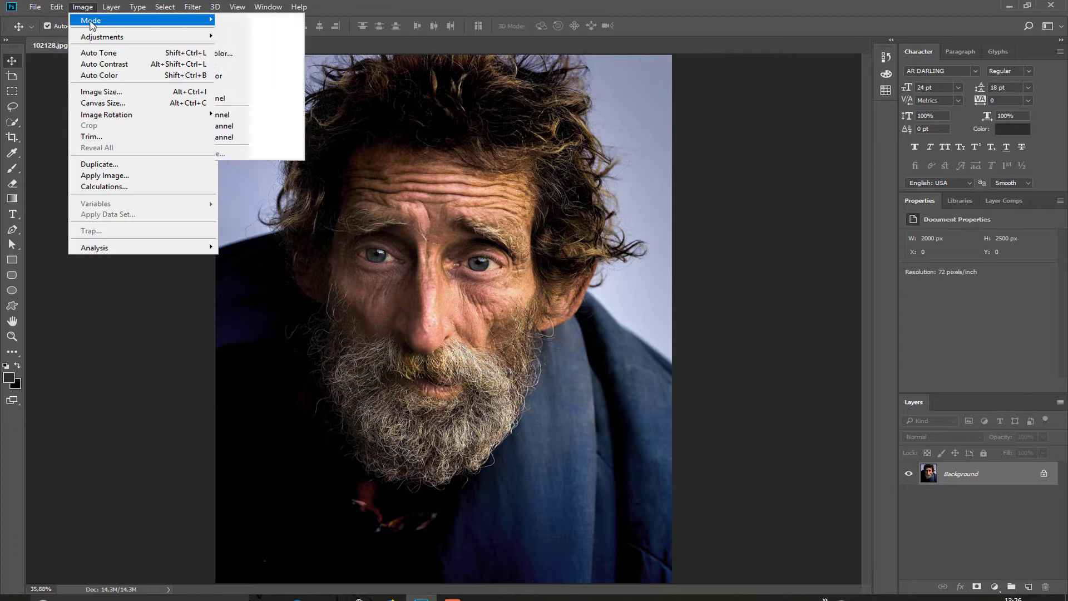
mouse_move(95, 38)
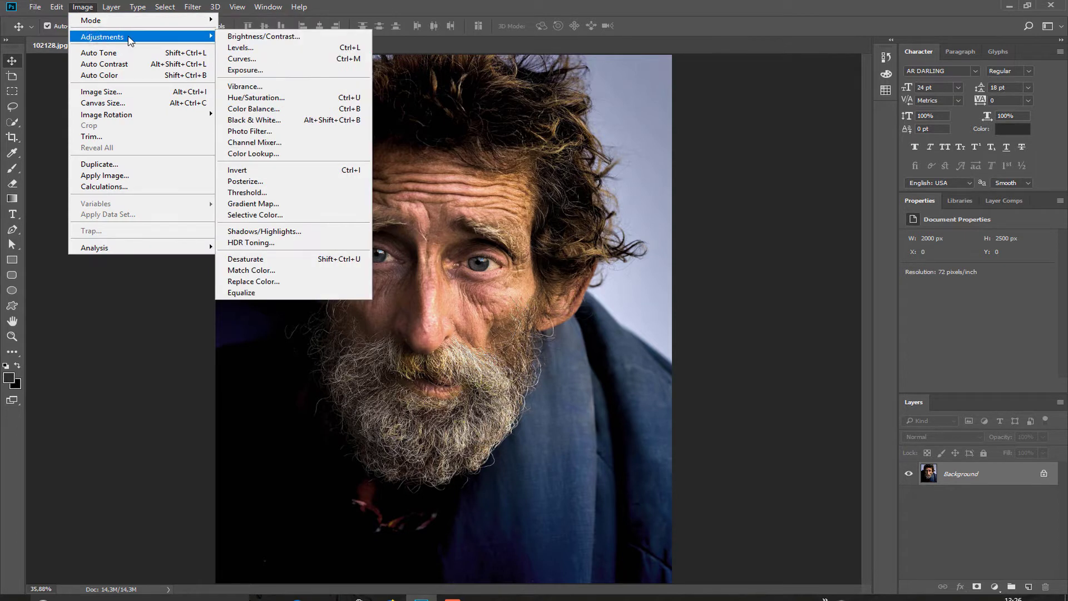
click(255, 120)
click(924, 184)
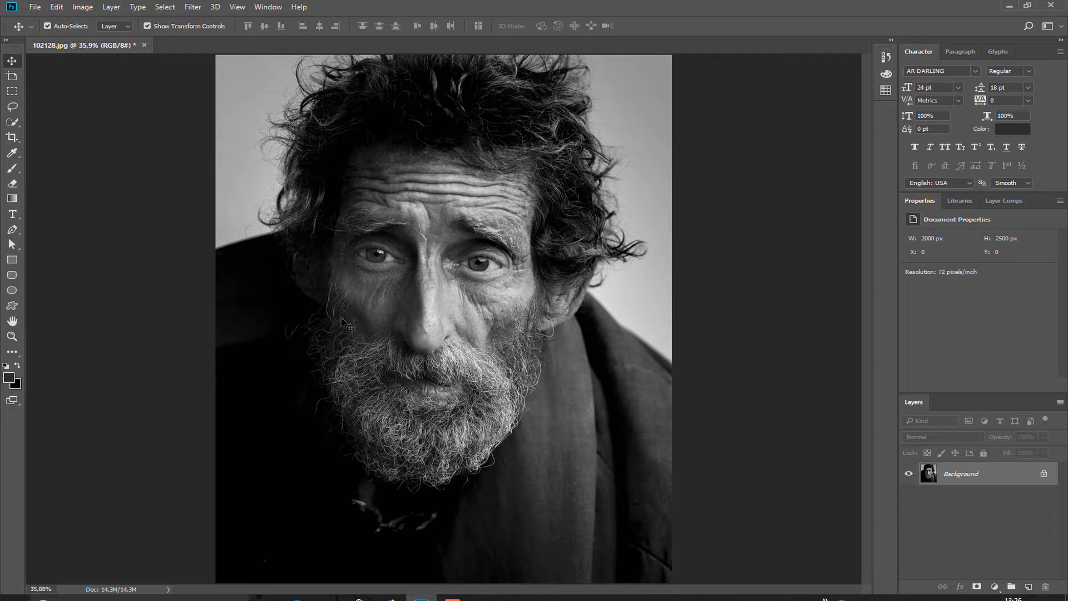
Set the portrait's brightness to 58 and contrast to 74, and unlock the Background layer
click(83, 7)
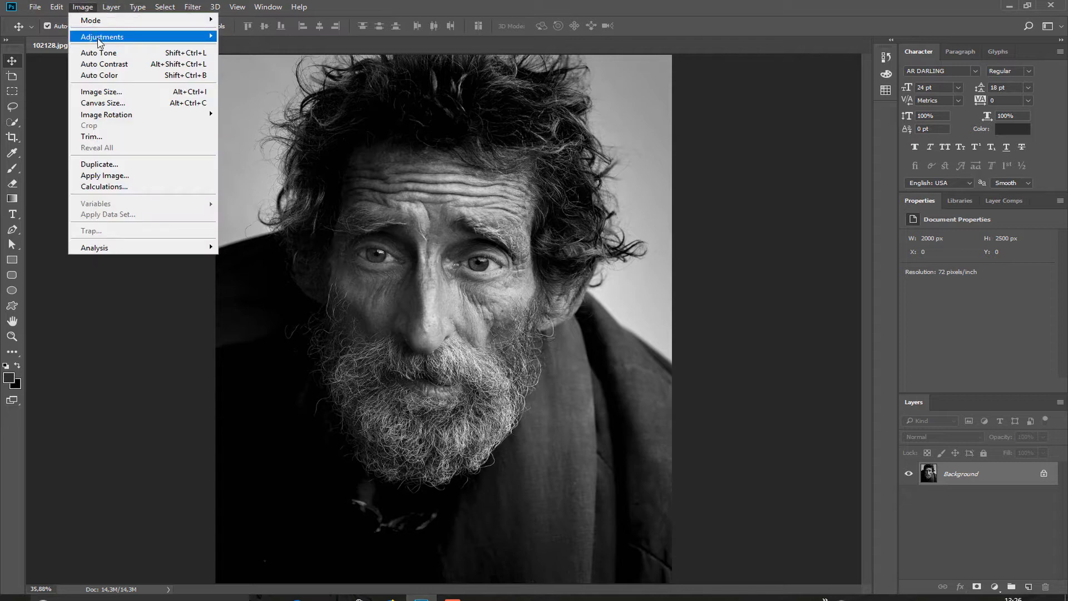
mouse_move(101, 38)
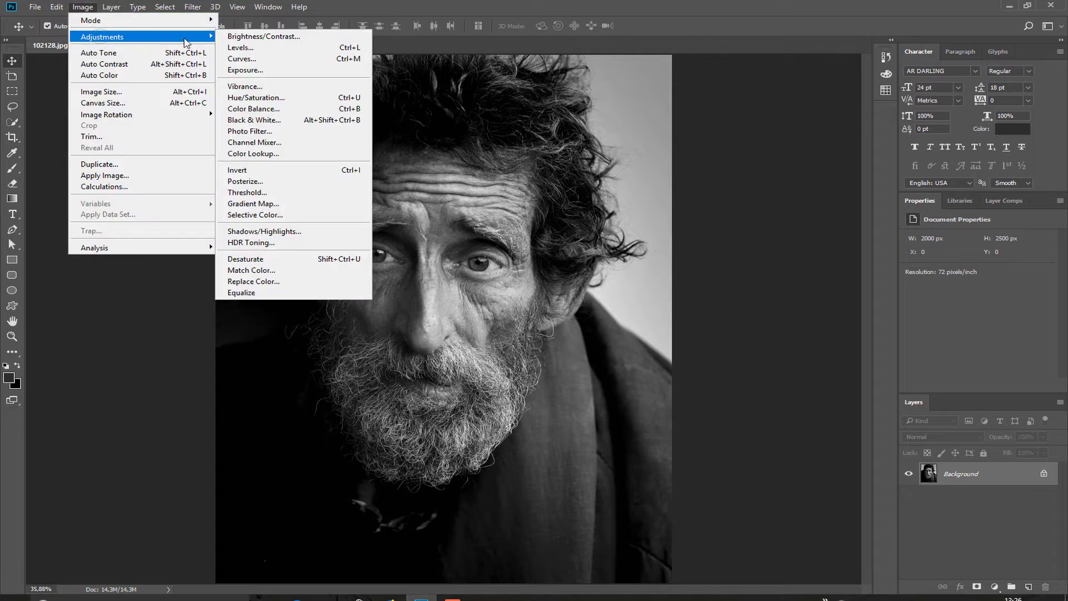
click(263, 37)
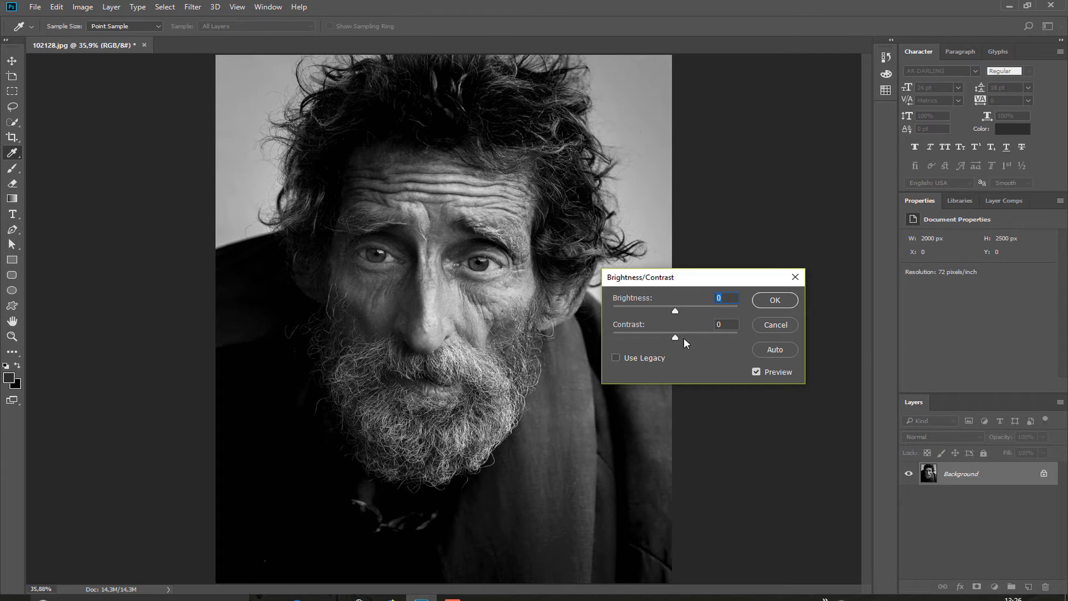
drag(675, 338, 721, 337)
click(771, 303)
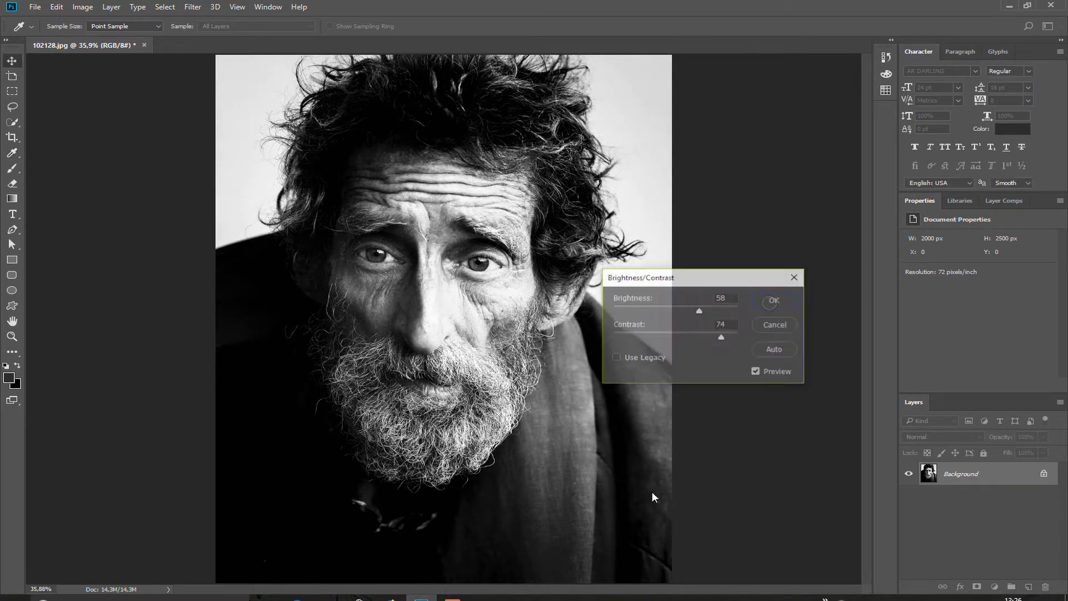
key(v)
click(1045, 475)
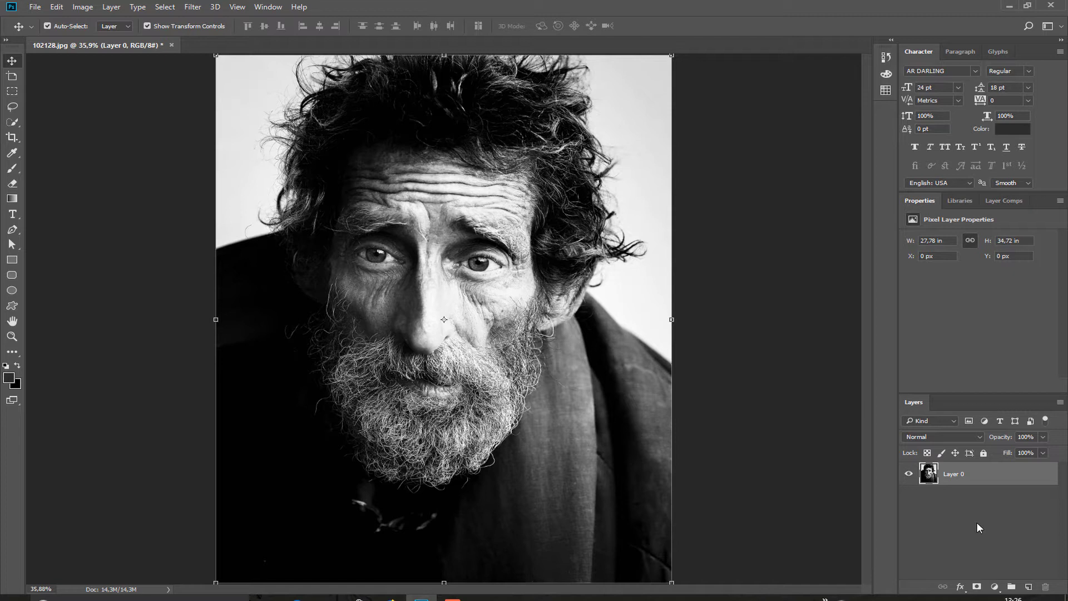
Add a dark reddish-brown Solid Color fill layer and place it beneath the portrait layer
click(995, 587)
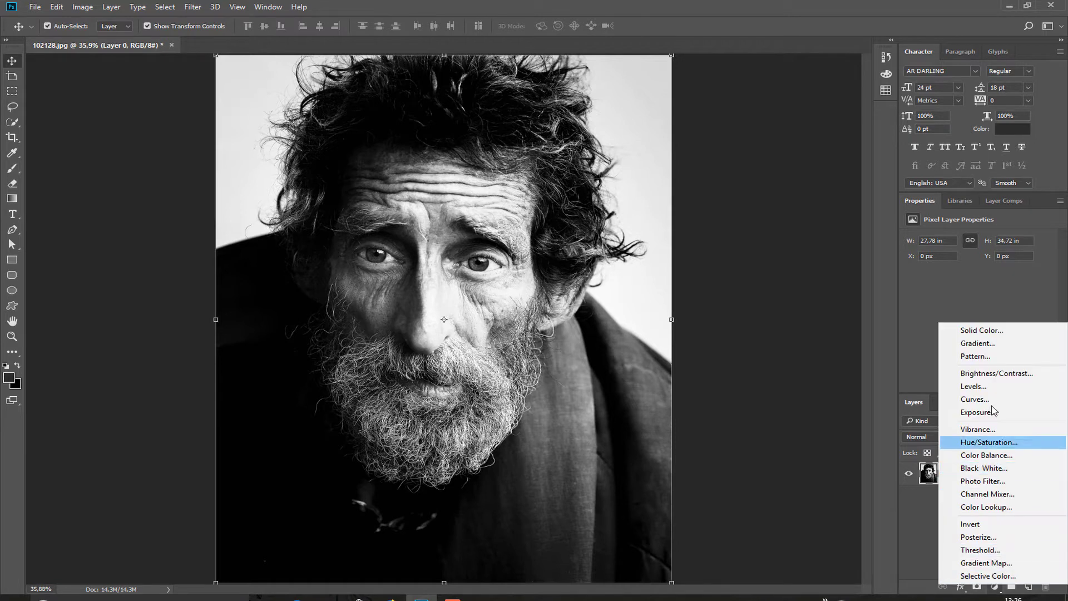
click(979, 332)
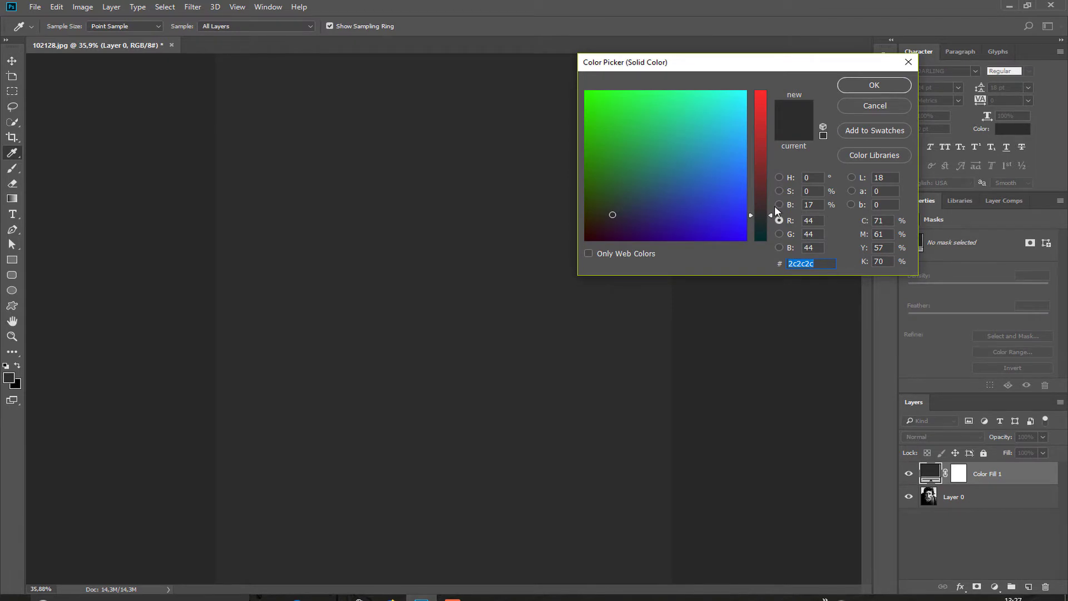
drag(775, 208, 763, 191)
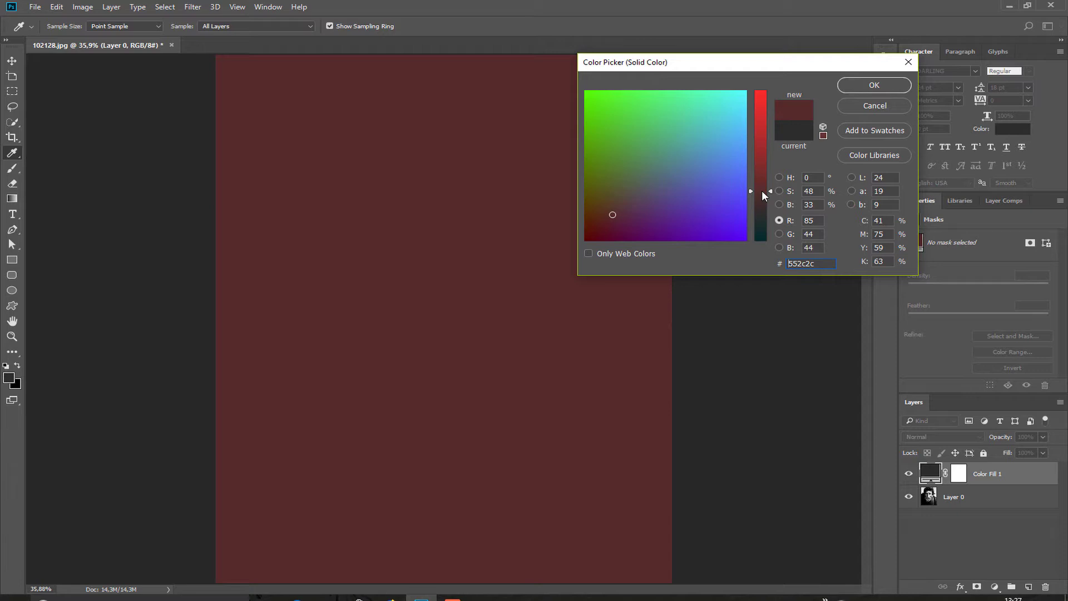
click(625, 208)
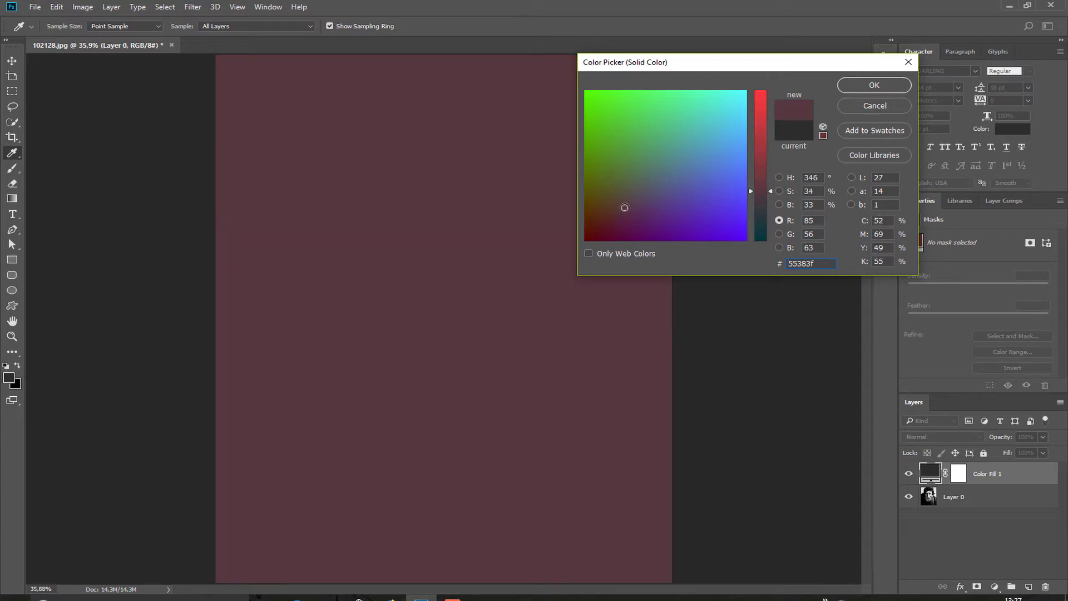
click(629, 217)
click(612, 207)
click(874, 84)
drag(985, 477, 982, 512)
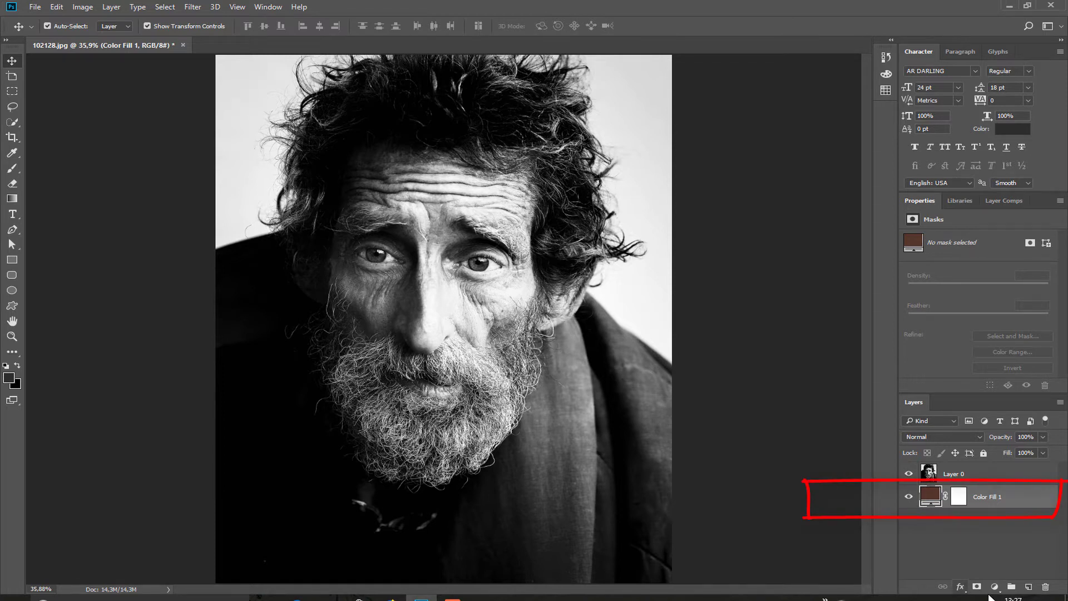
Add a Pattern Overlay effect to the colour fill layer and append the Erodible Textures patterns to the pattern list
click(960, 586)
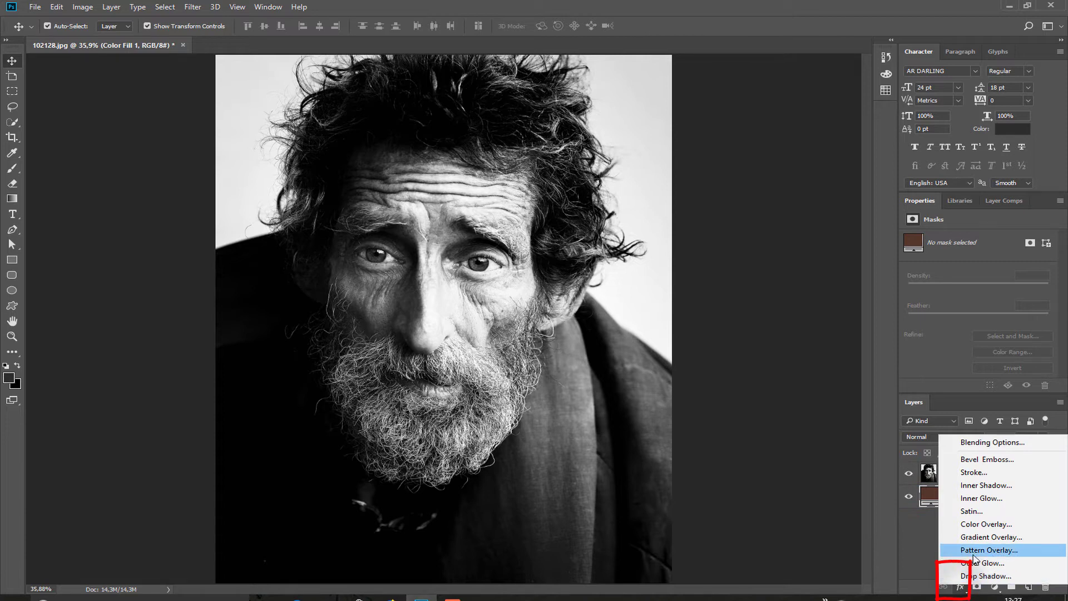
click(994, 551)
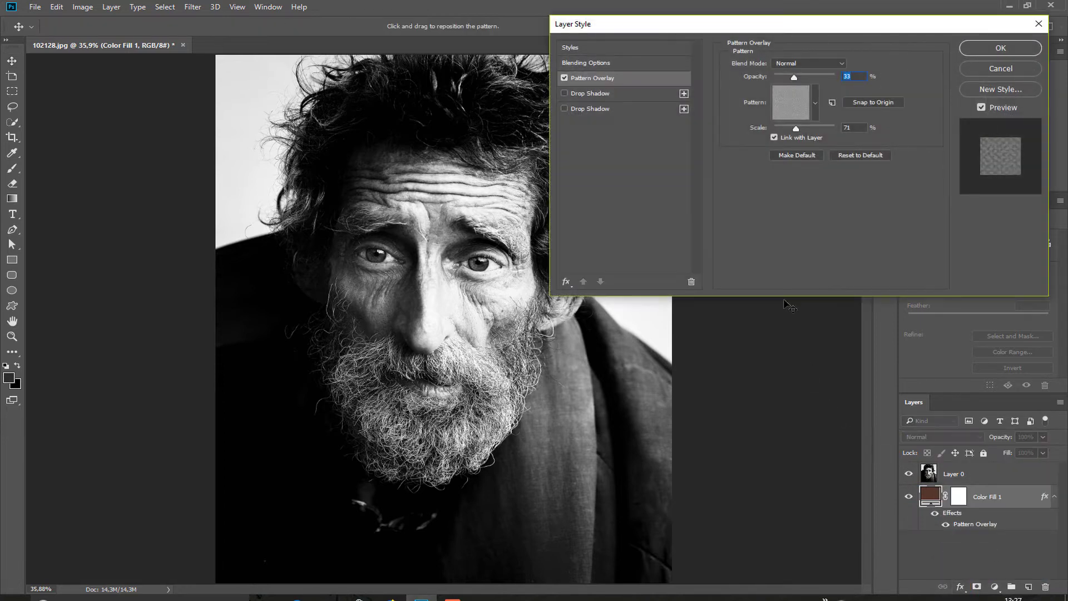
click(815, 102)
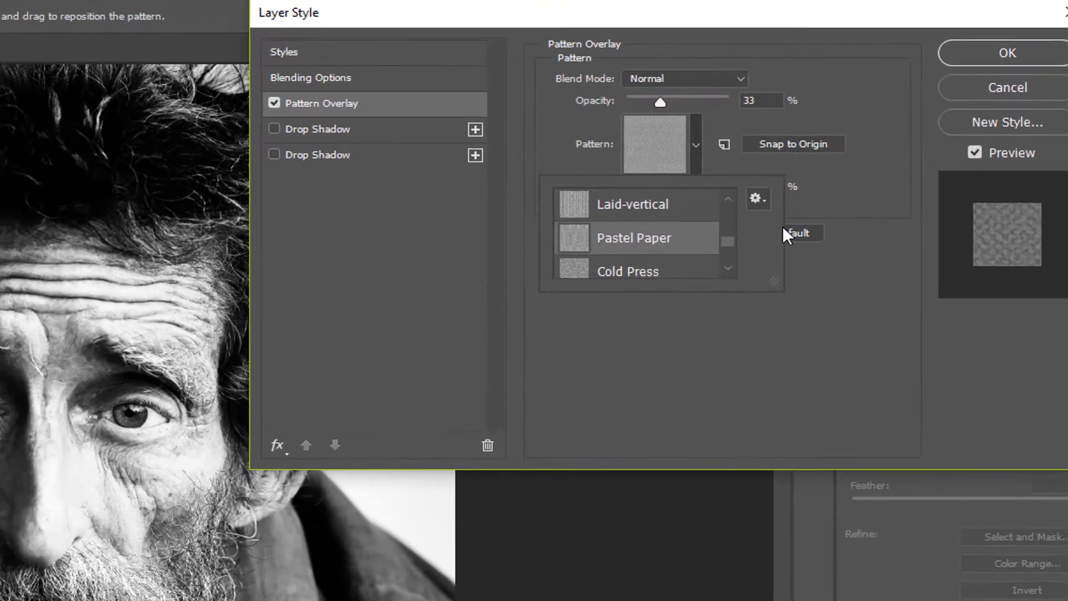
click(852, 135)
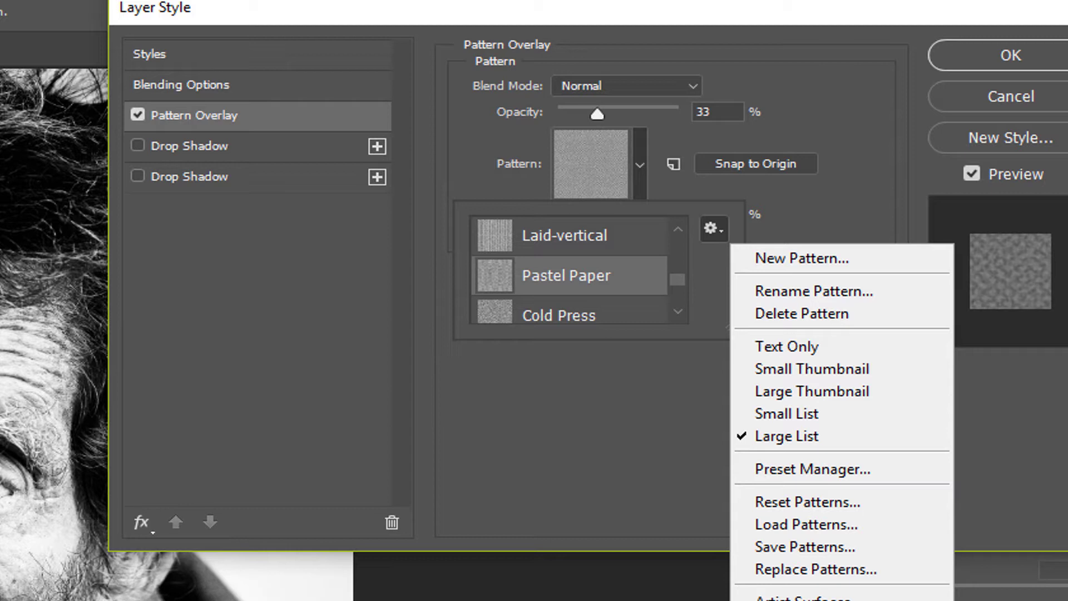
click(801, 600)
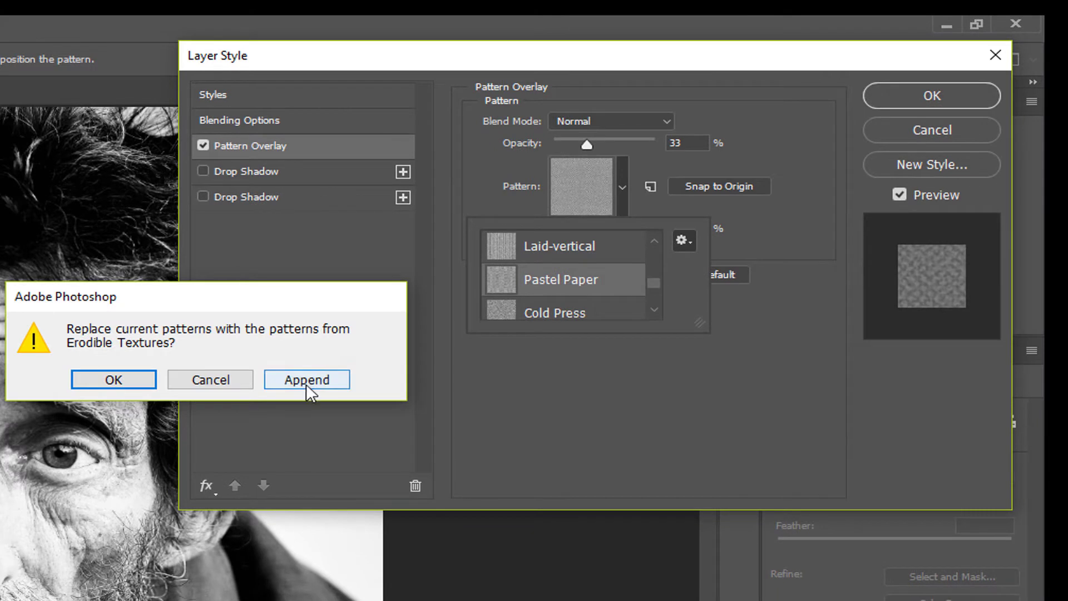
click(262, 395)
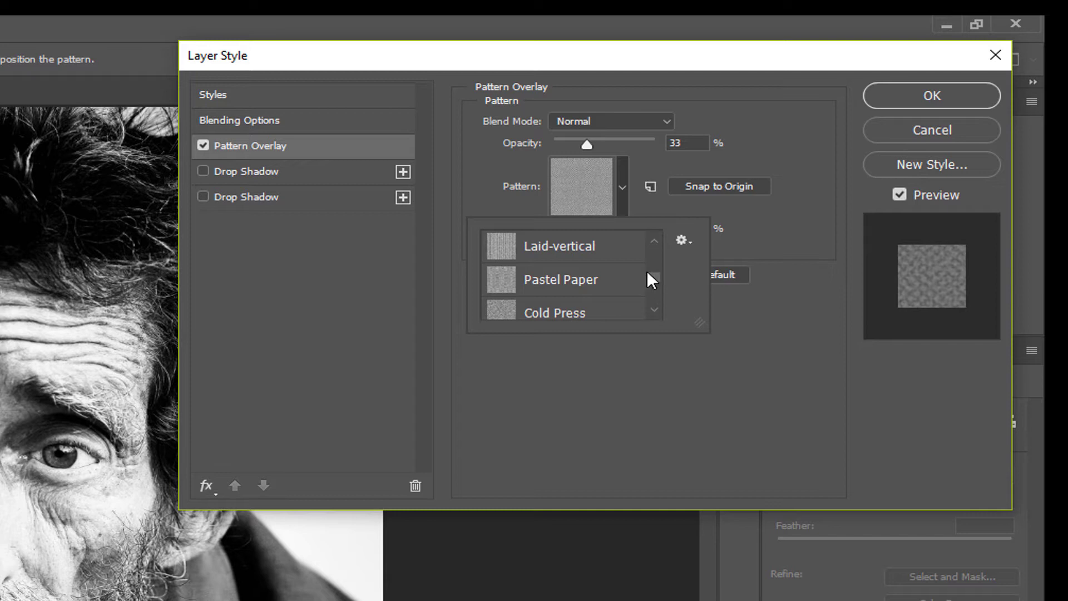
Choose the Pastel Paper pattern for the overlay and apply the layer style
click(653, 307)
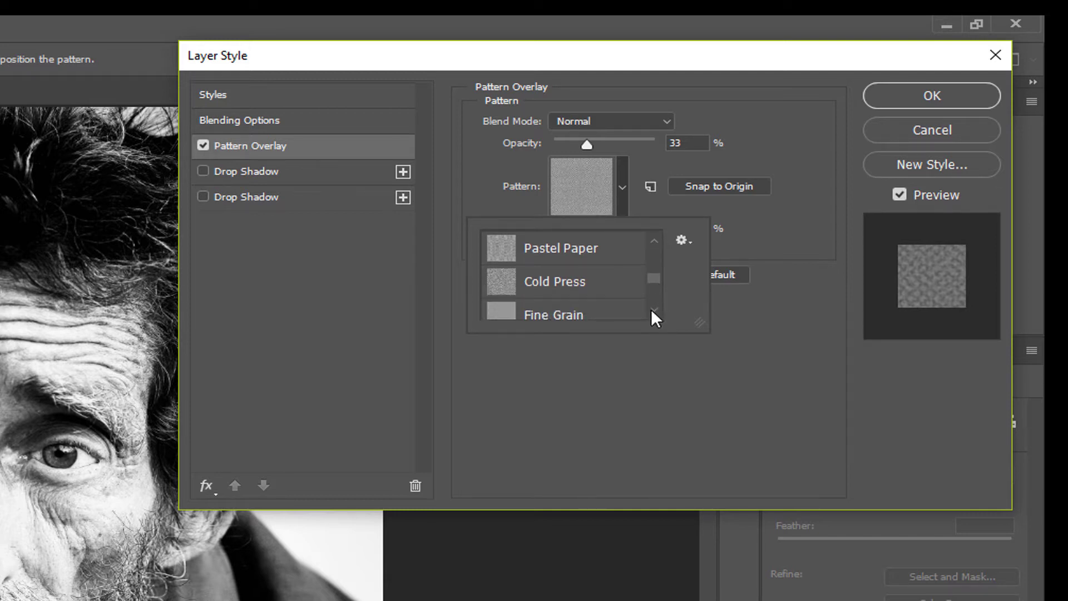
click(653, 309)
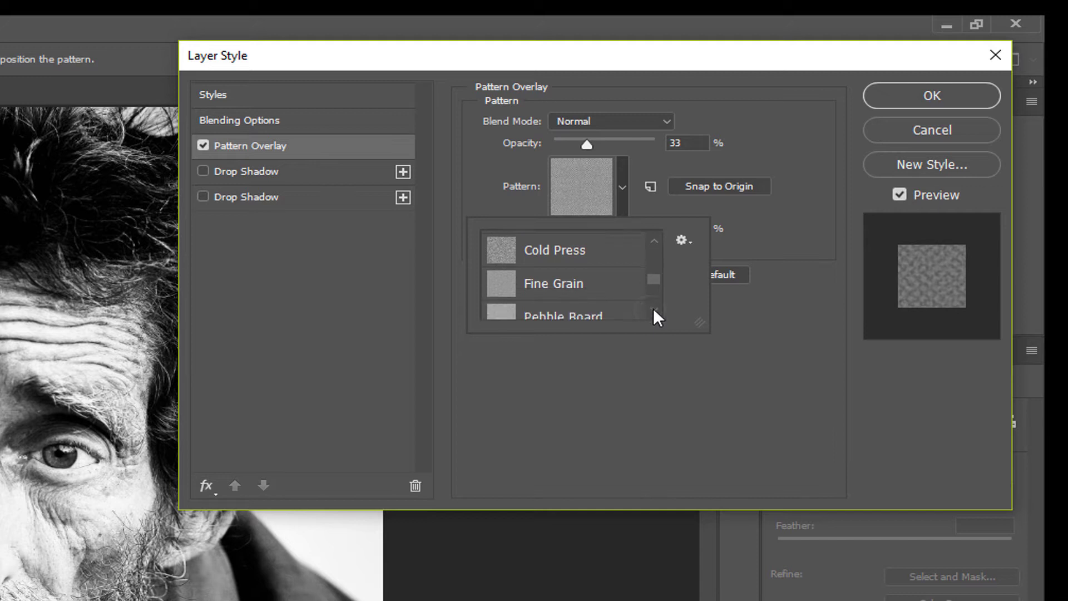
click(654, 241)
click(647, 246)
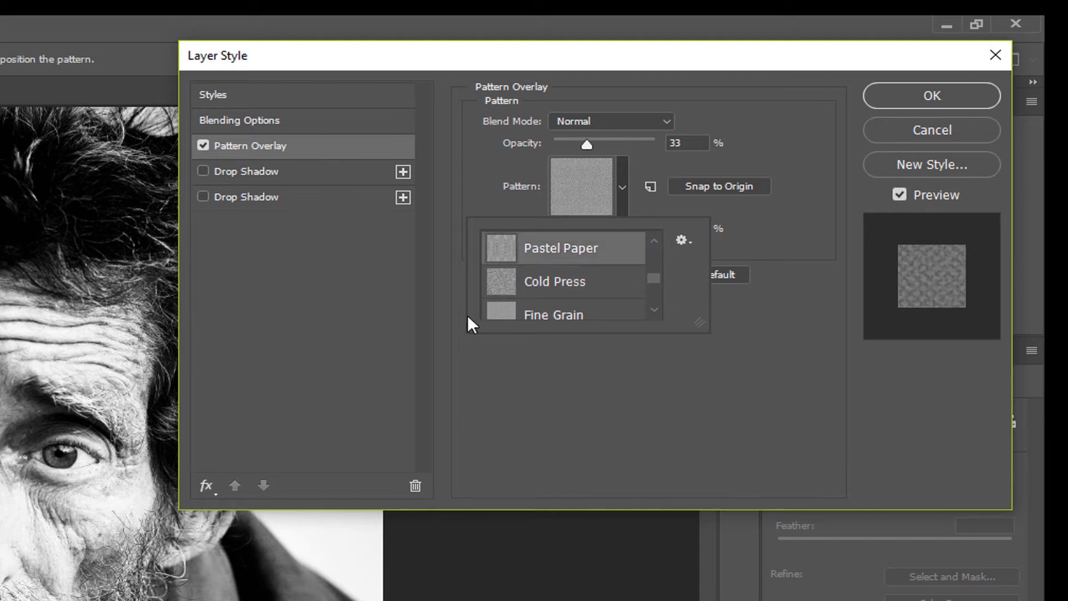
click(783, 224)
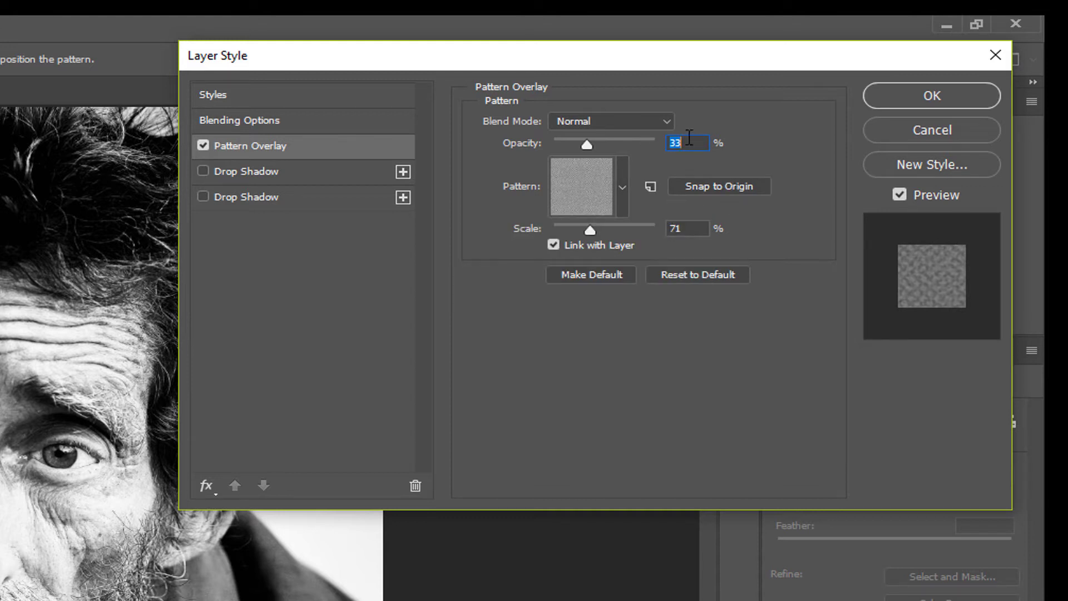
click(920, 103)
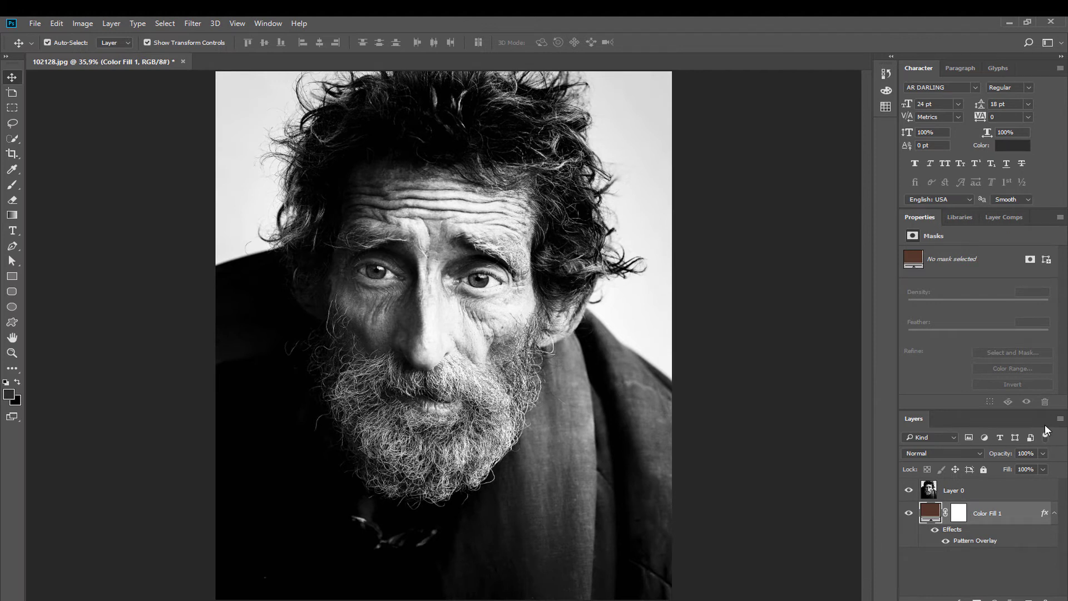
Add a Levels adjustment layer above the portrait layer and clip it to that layer
click(953, 495)
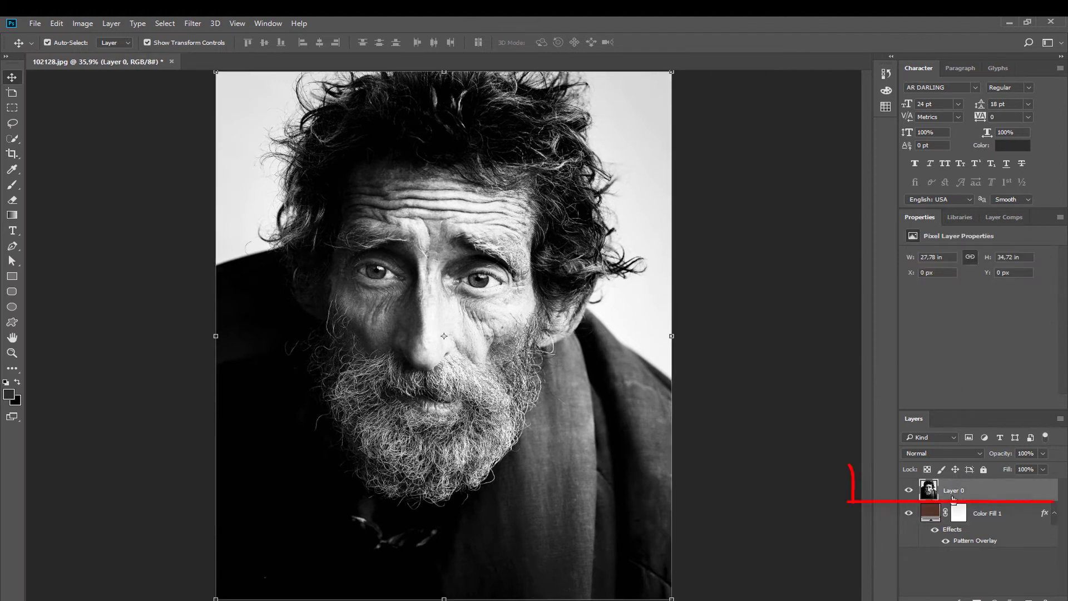
click(993, 598)
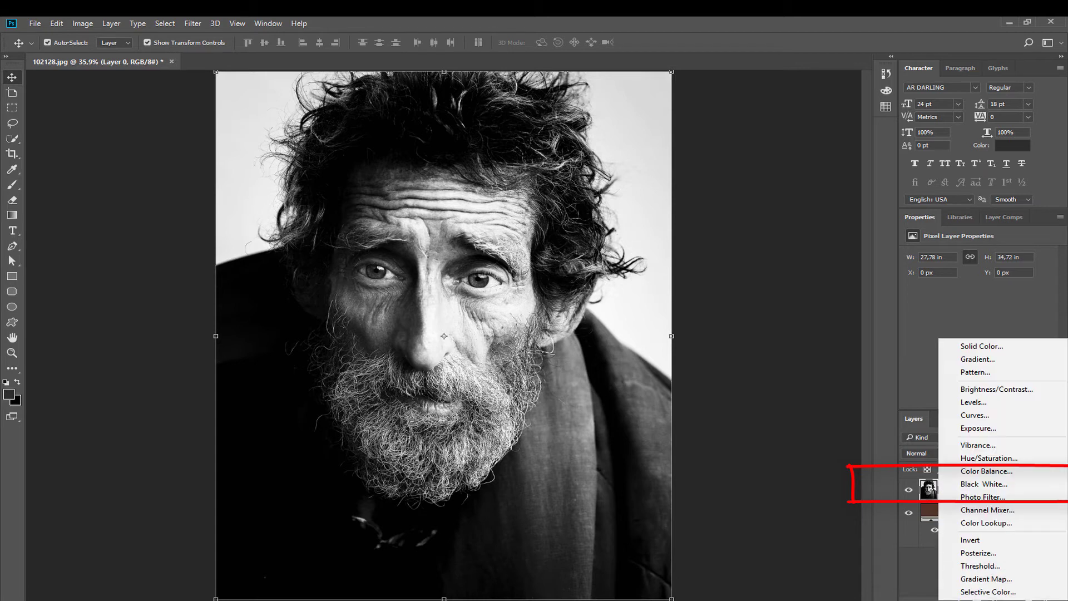
click(971, 405)
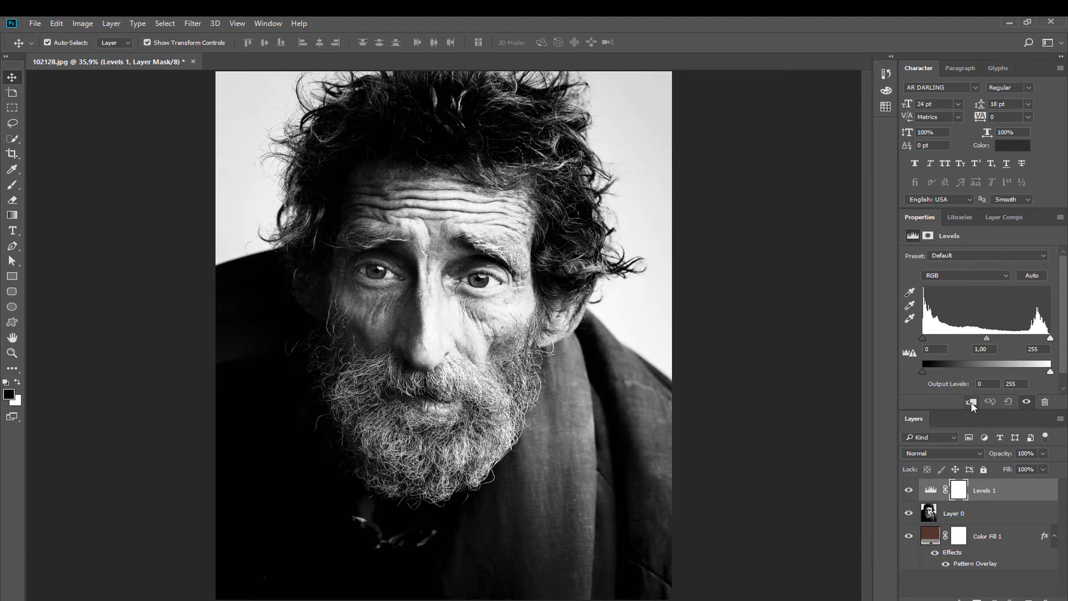
click(970, 402)
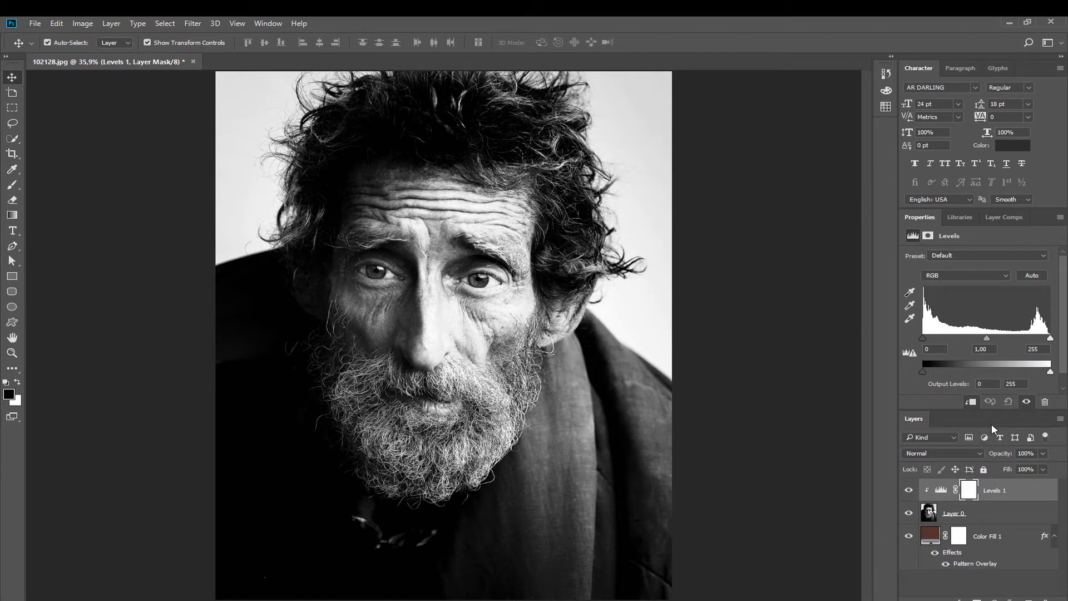
Set the portrait layer's blend mode to Hard Mix
click(975, 516)
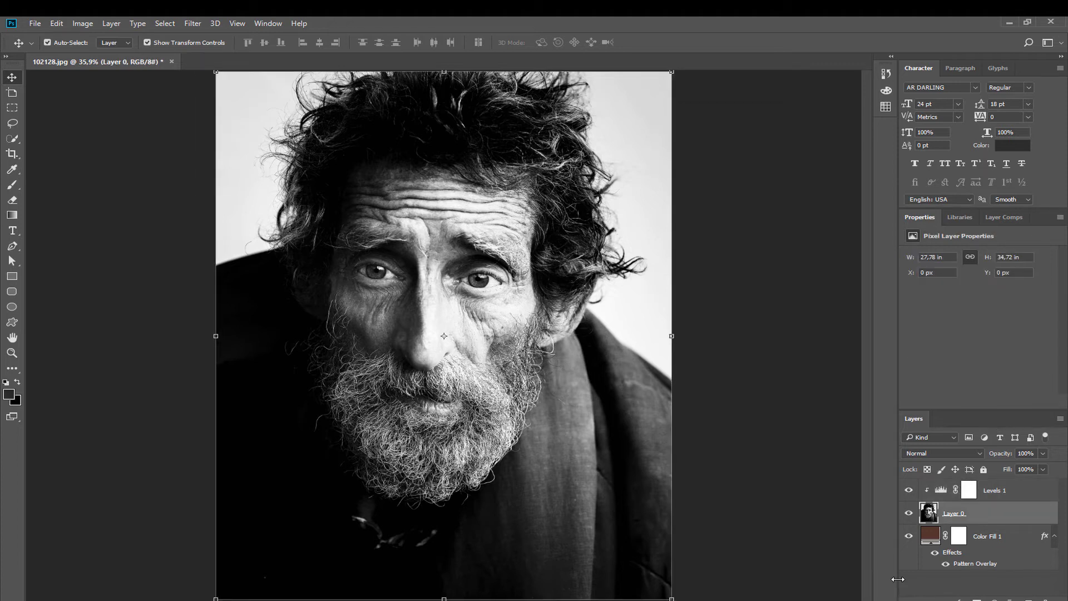
click(916, 455)
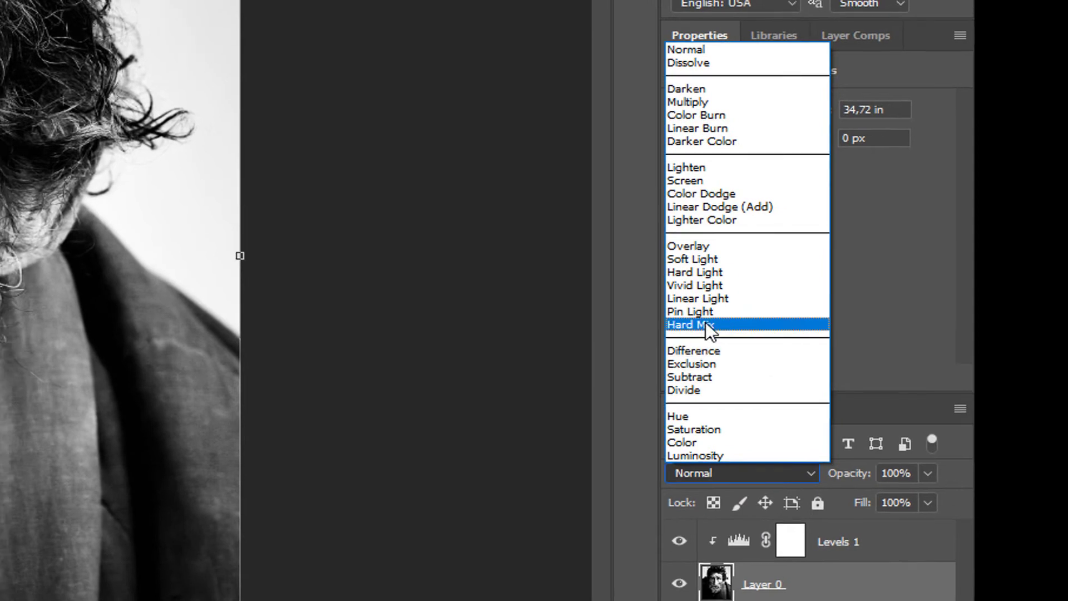
click(706, 324)
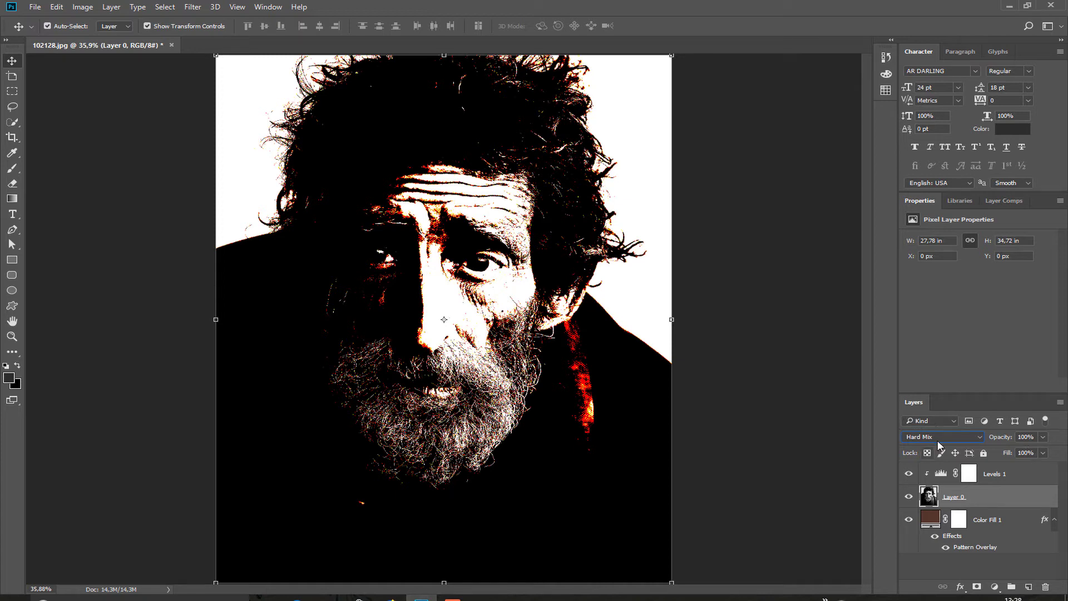
Raise the black output level of the clipped Levels adjustment to 70
click(943, 479)
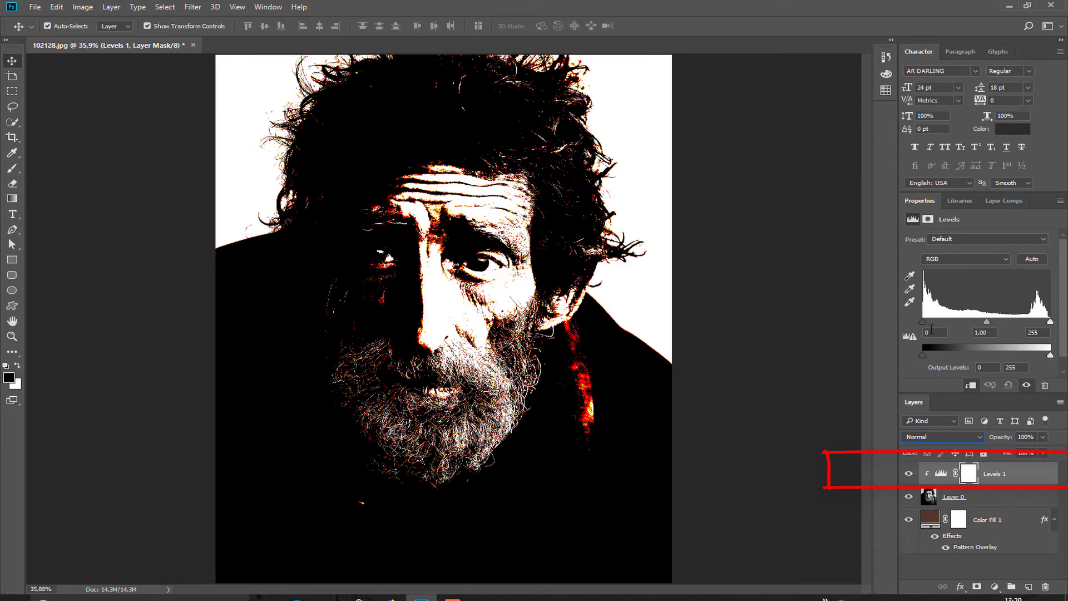
drag(923, 354, 958, 354)
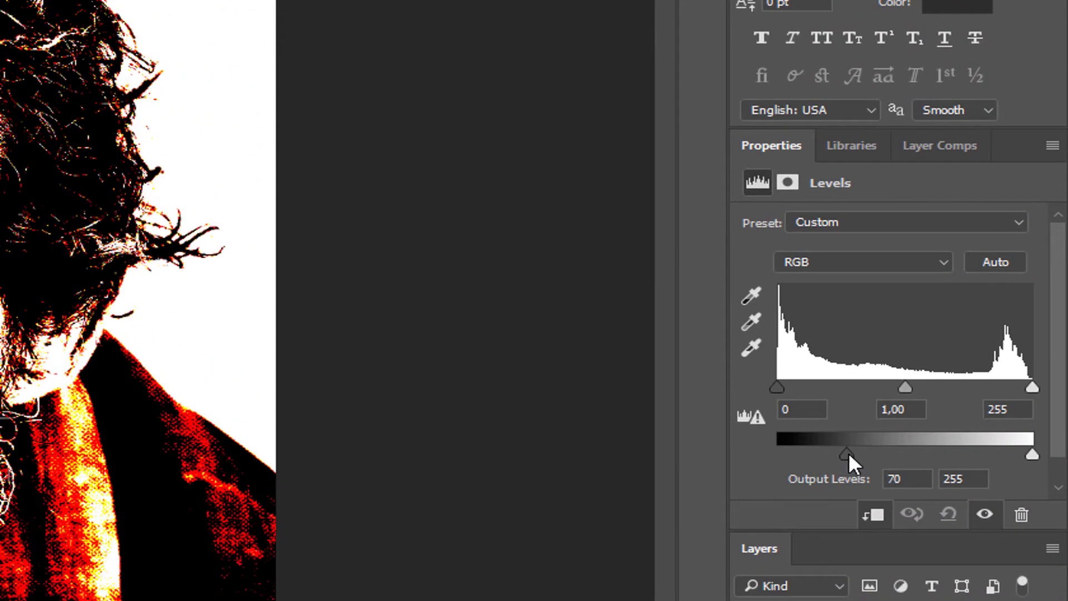
Set the clipped Levels adjustment's output levels to 129 and 218 and its input levels to 3, 1.02 and 216
drag(849, 453, 907, 451)
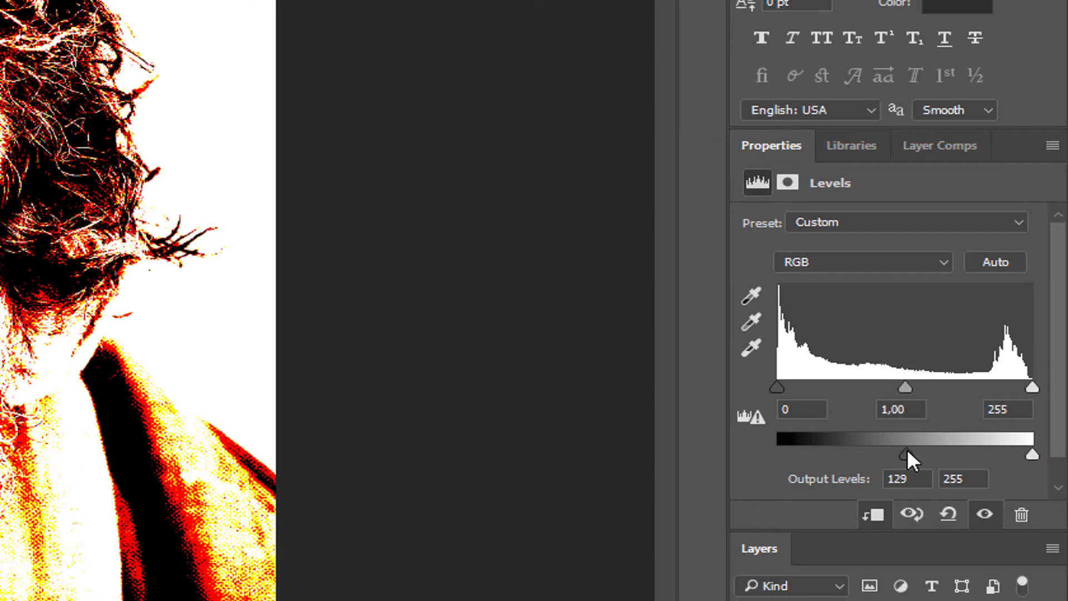
drag(1033, 455, 997, 454)
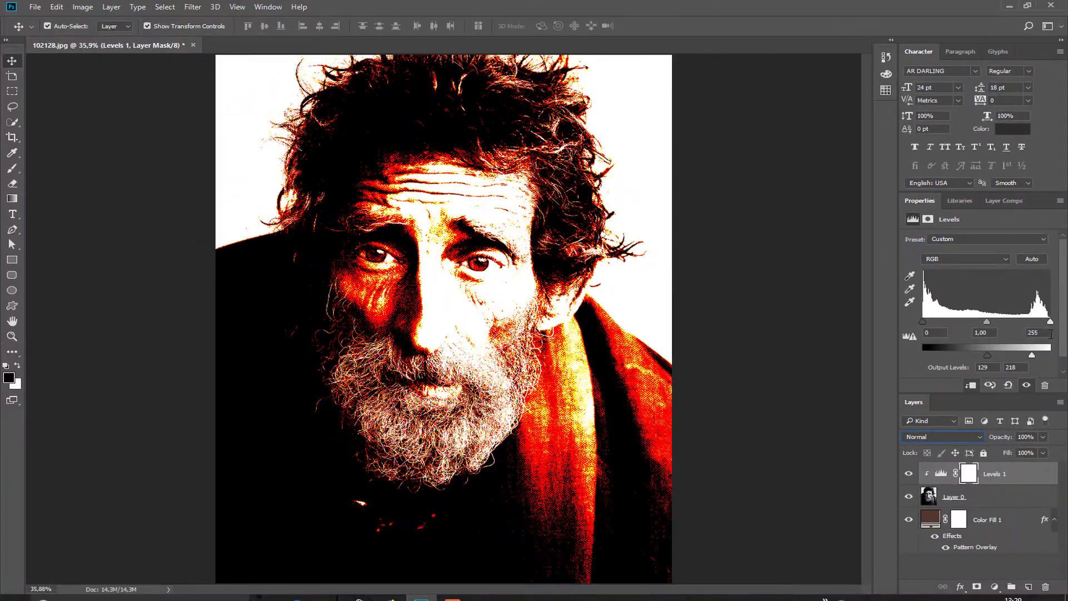
drag(1050, 322, 995, 323)
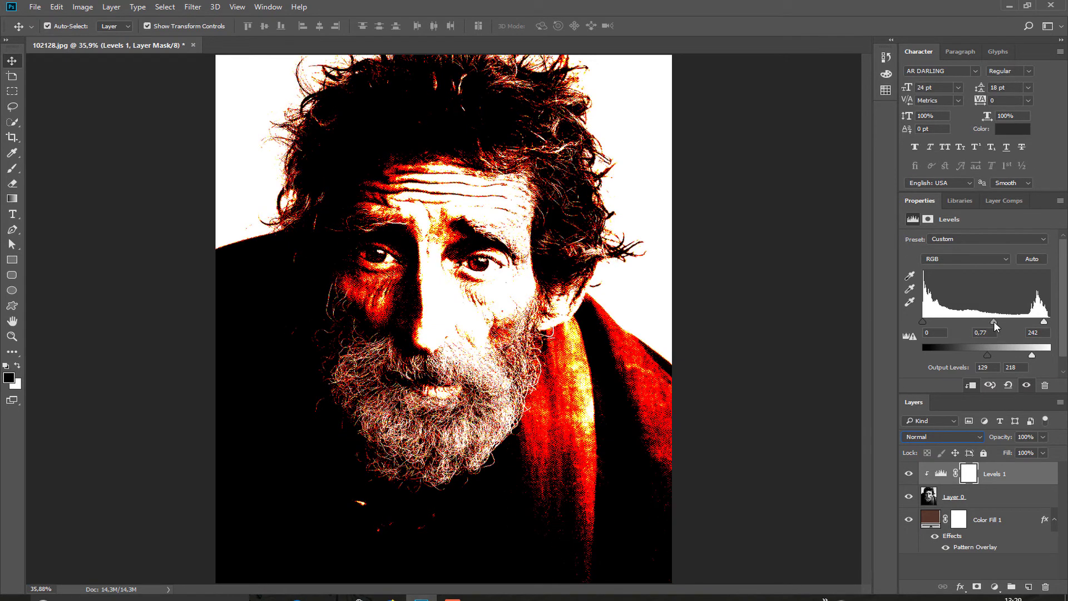
mouse_move(923, 322)
mouse_down()
mouse_move(942, 323)
mouse_move(926, 328)
mouse_up()
drag(995, 322, 1034, 325)
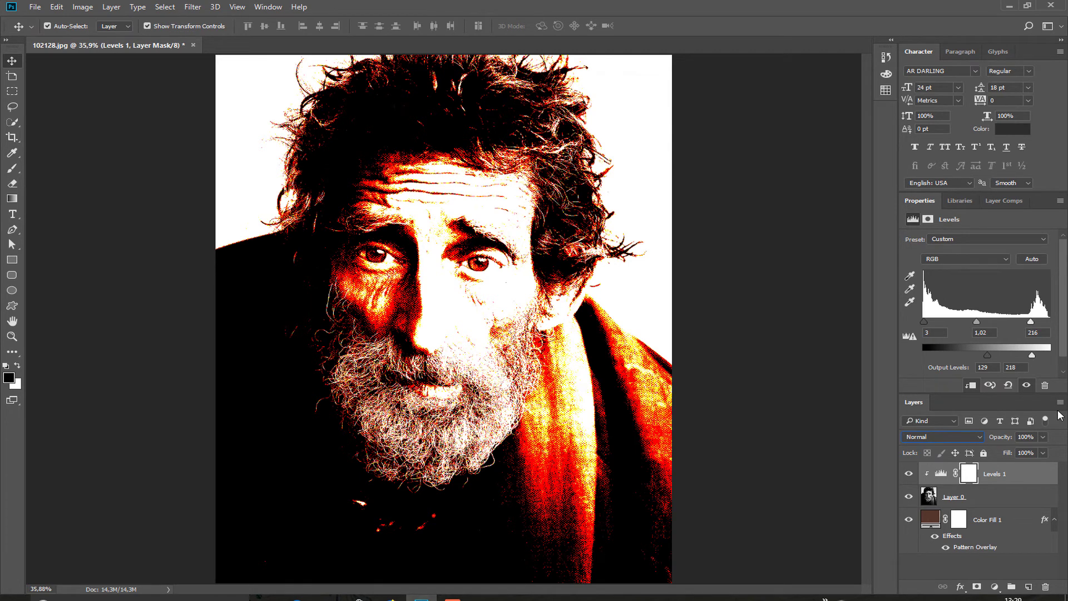
Reopen the Color Fill layer's Pattern Overlay settings and set the pattern scale to 97%
click(974, 547)
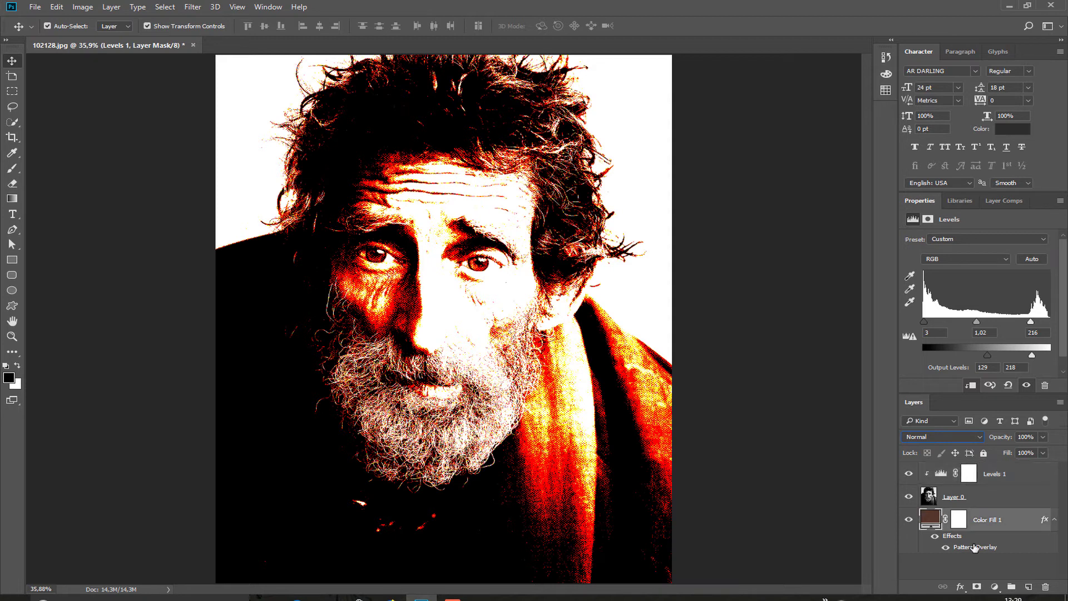
double_click(975, 547)
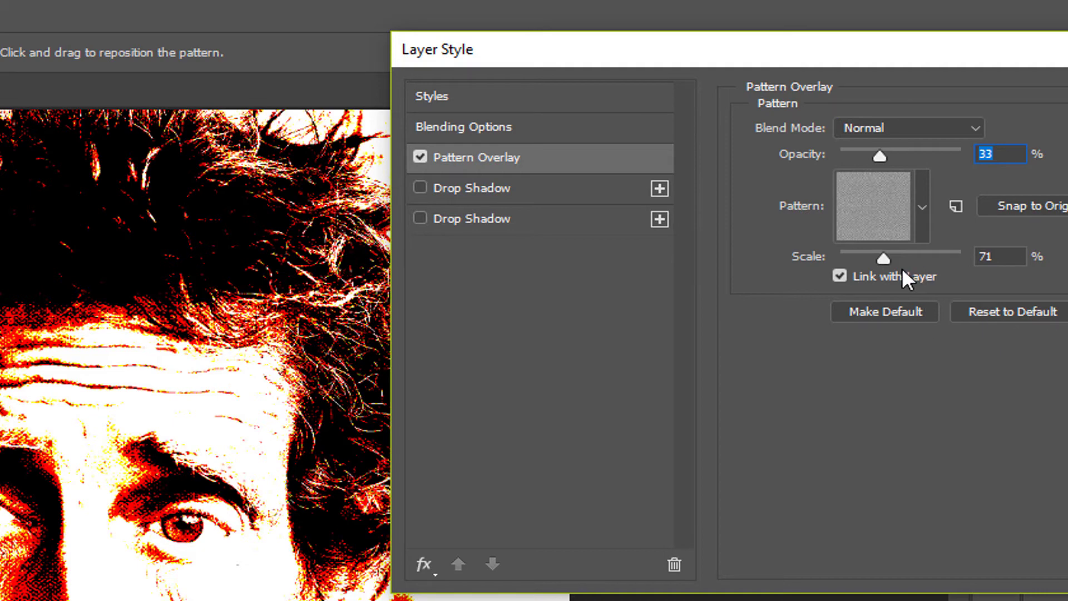
drag(885, 258, 912, 261)
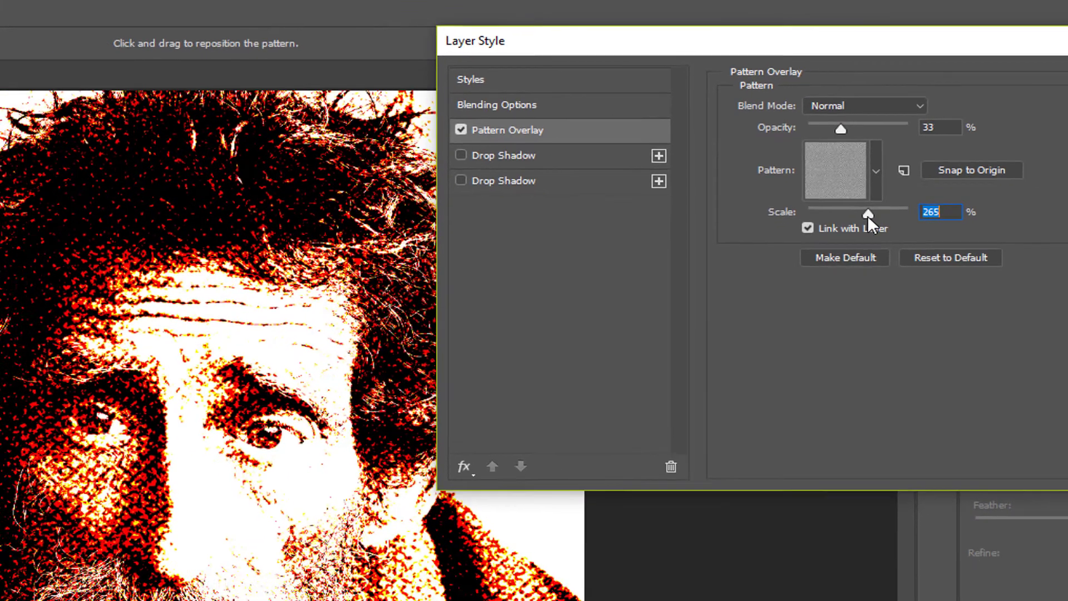
drag(867, 215, 853, 219)
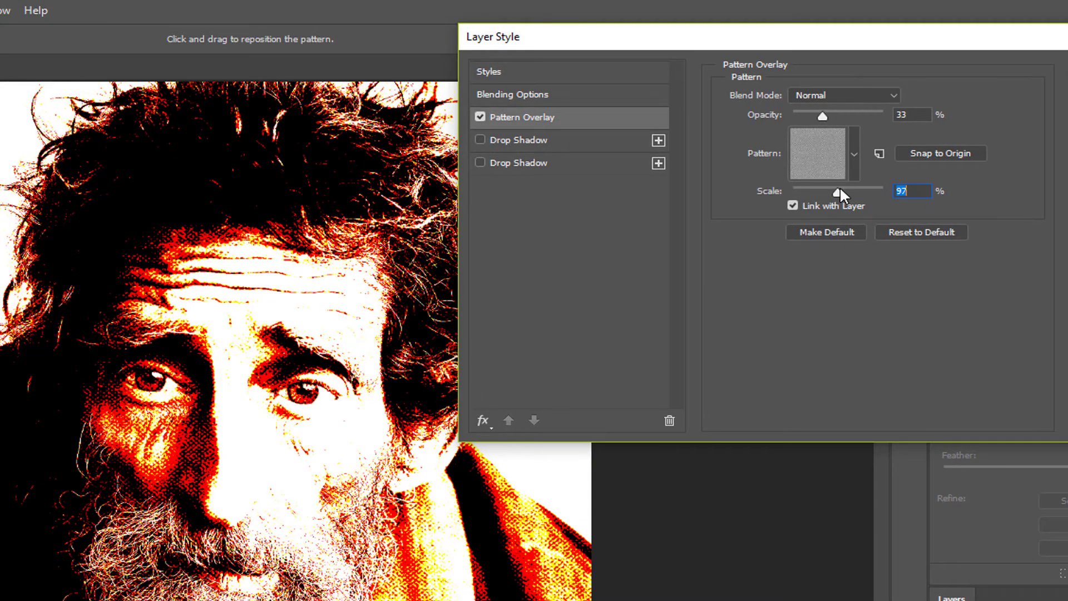
Set the pattern overlay's opacity to 35% and try a pattern scale of 362%
click(829, 117)
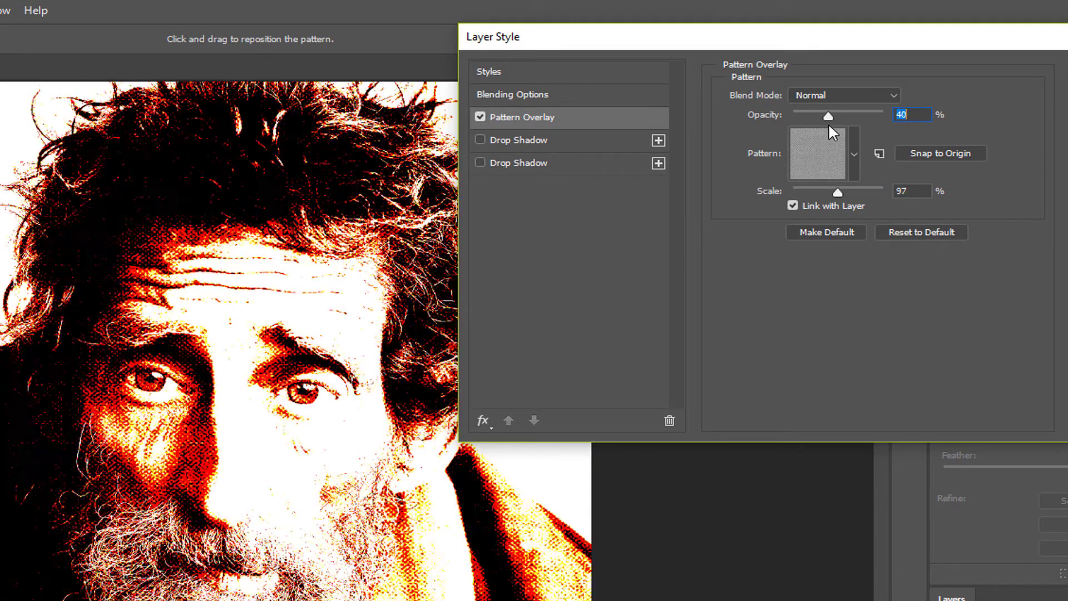
drag(829, 125, 824, 128)
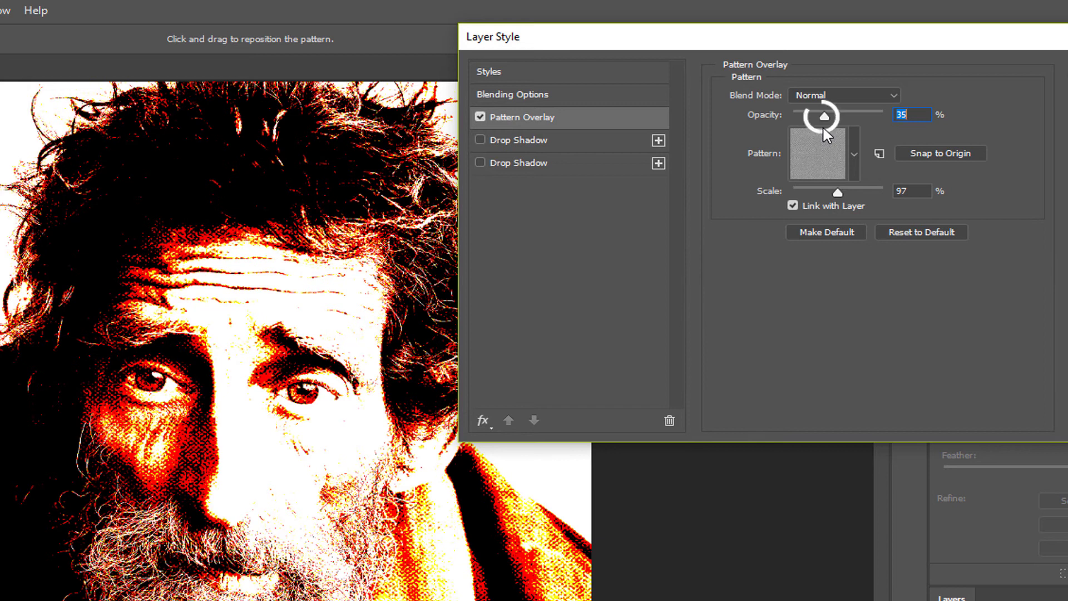
click(826, 116)
click(838, 192)
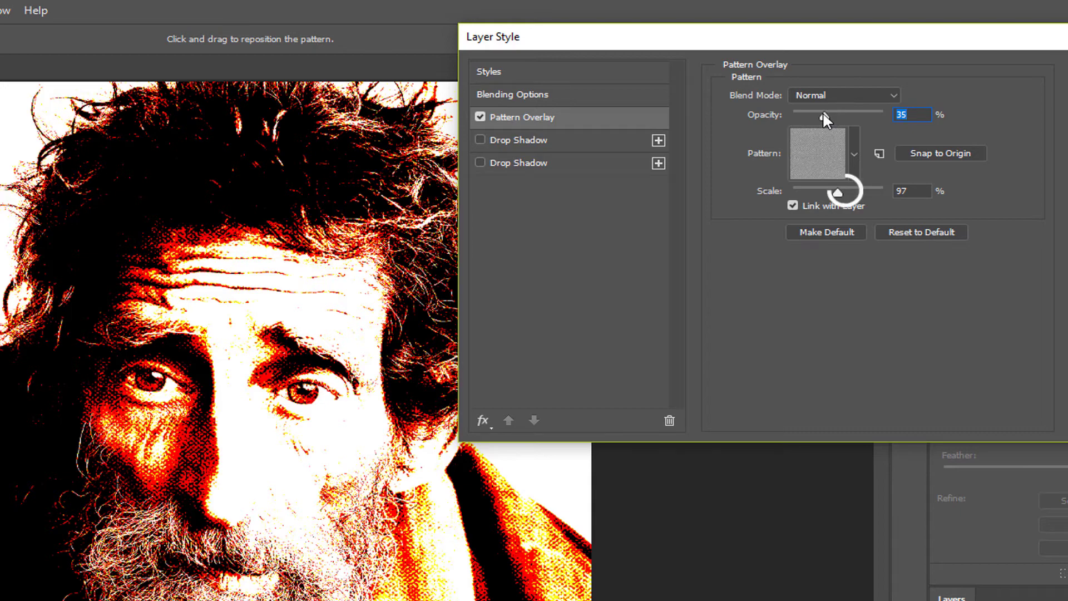
click(852, 191)
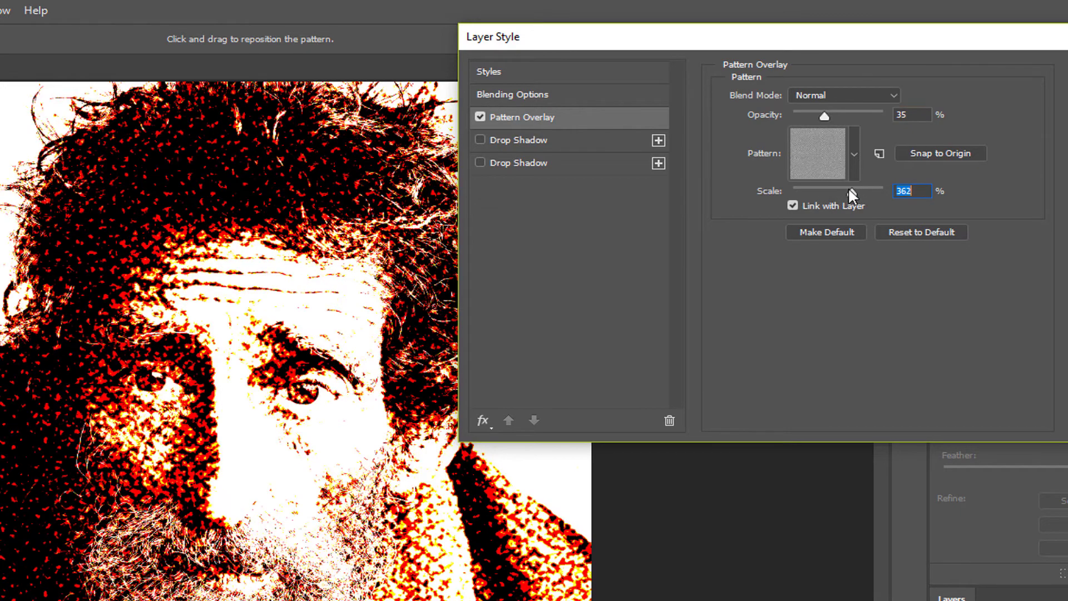
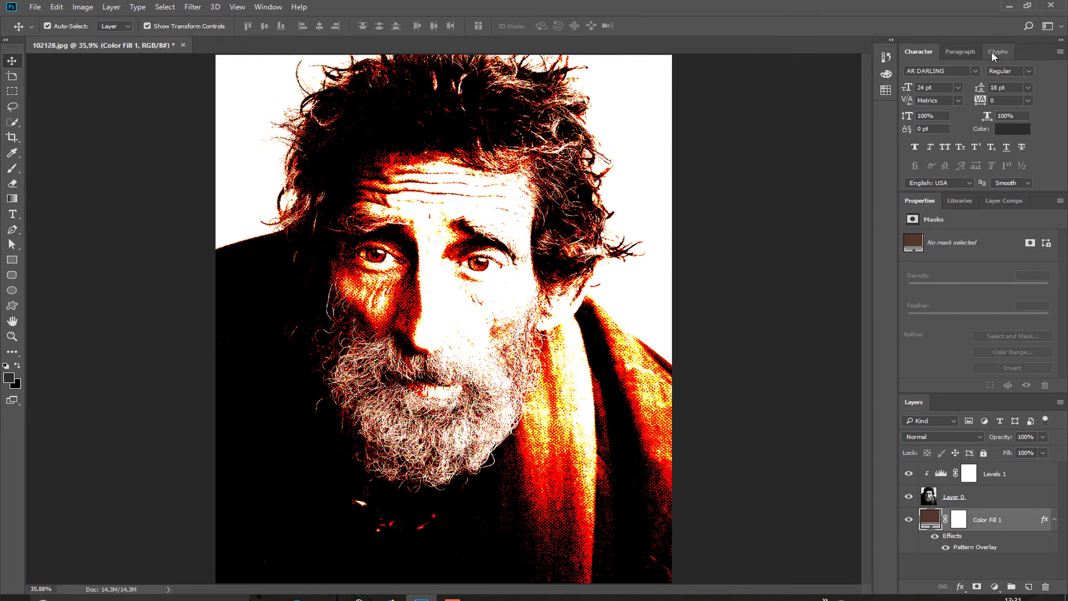
Try several purple shades for the Color Fill layer and apply the muted purple 553a52
double_click(931, 520)
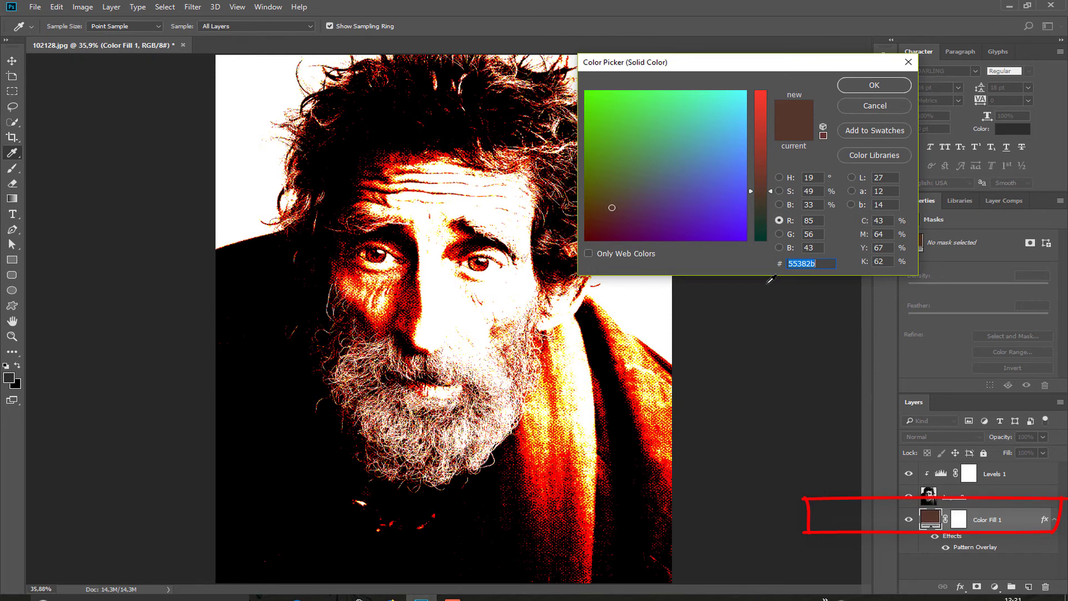
click(645, 210)
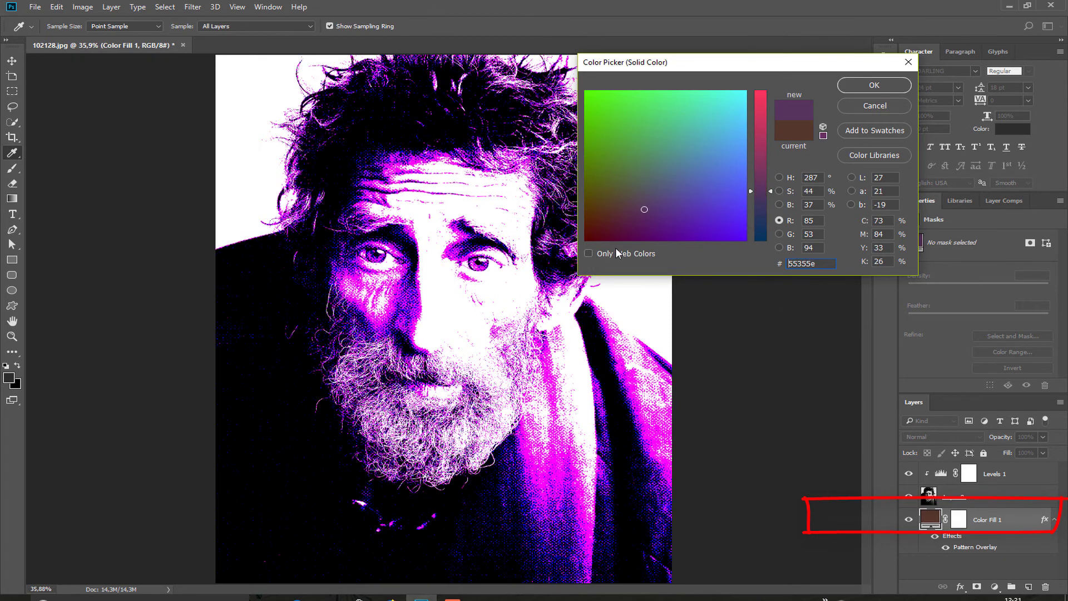
click(637, 226)
click(686, 229)
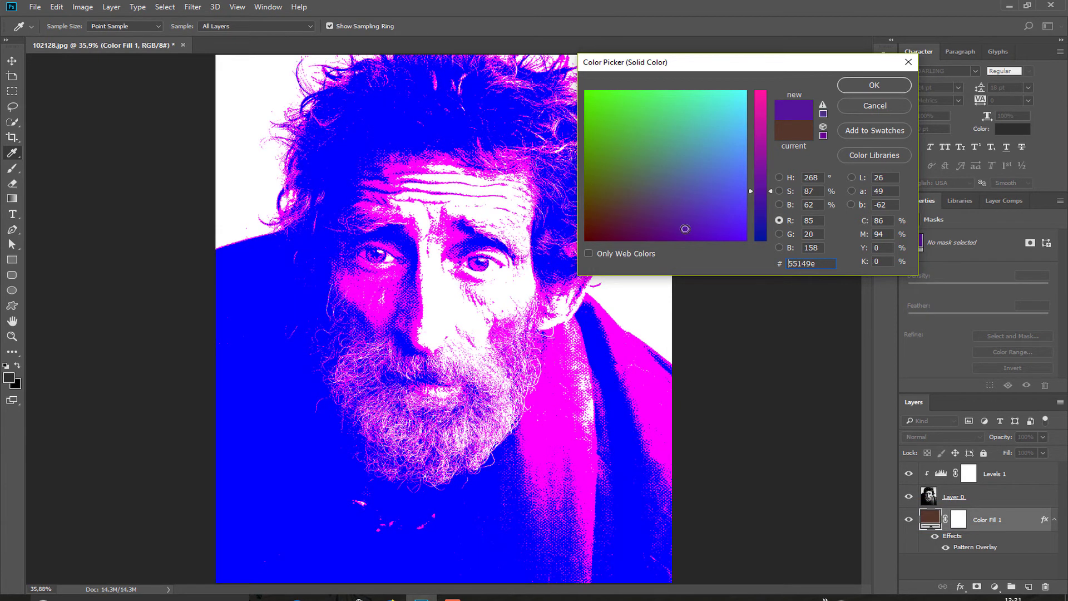
click(637, 206)
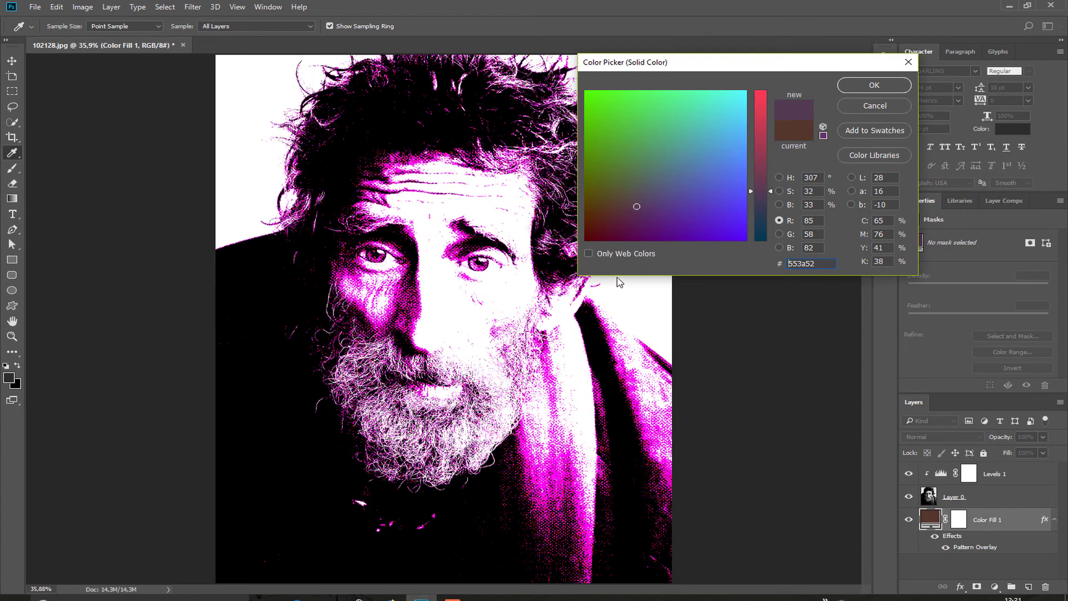
drag(752, 67, 898, 69)
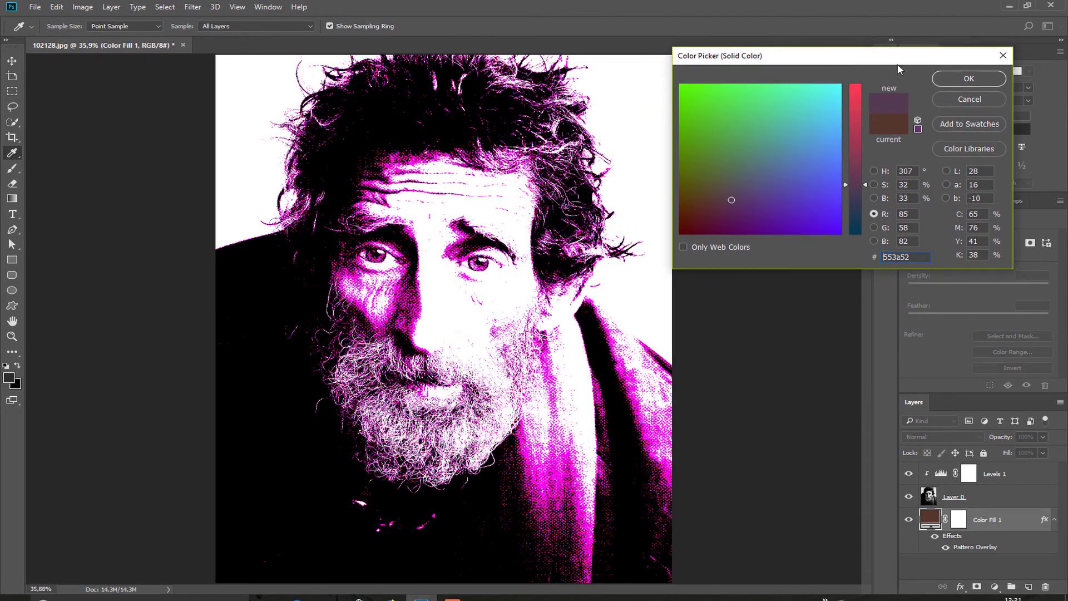
key(v)
click(966, 84)
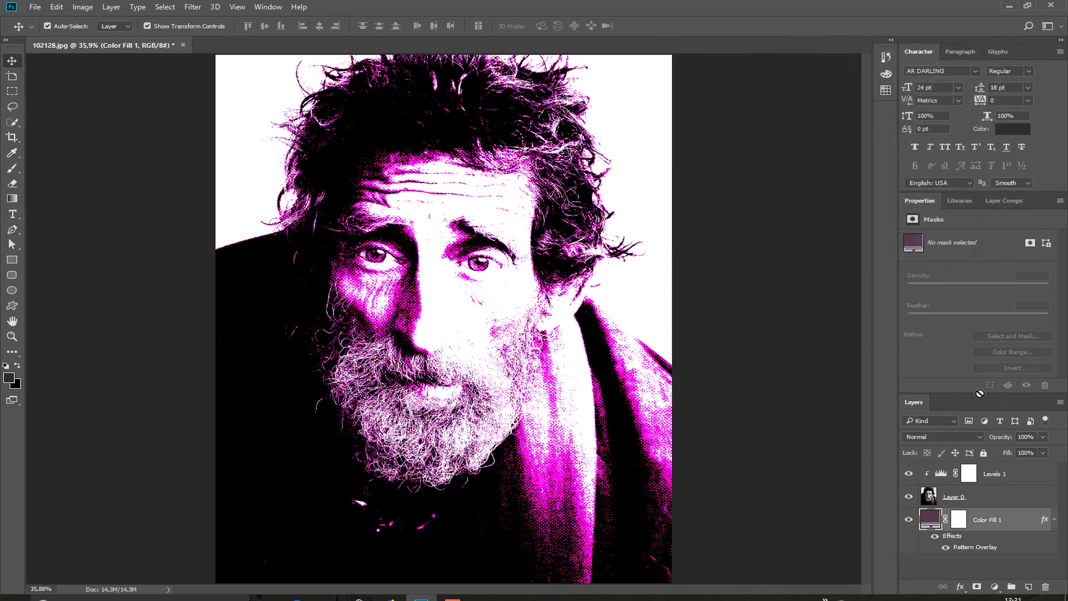
Apply the Film Grain filter to the portrait layer with Grain 2, Highlight Area 4 and Intensity 6
click(969, 498)
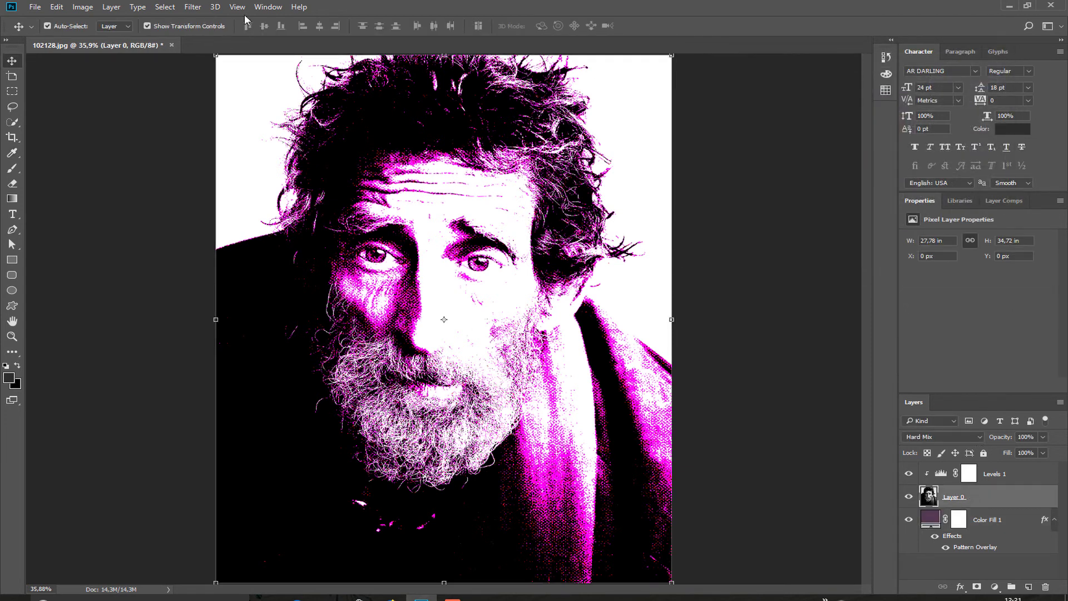
click(196, 8)
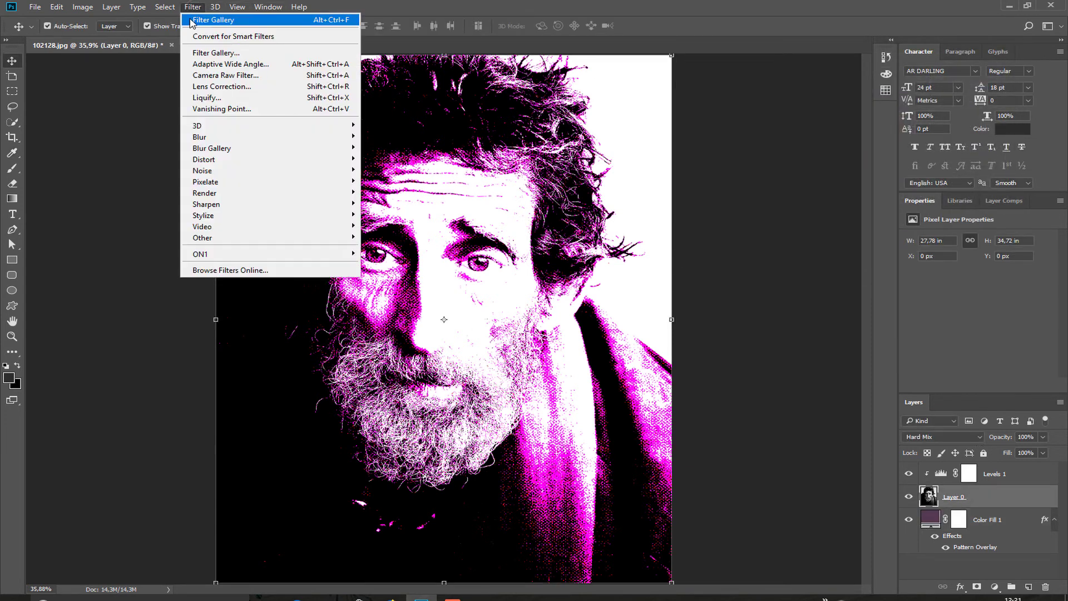
click(207, 58)
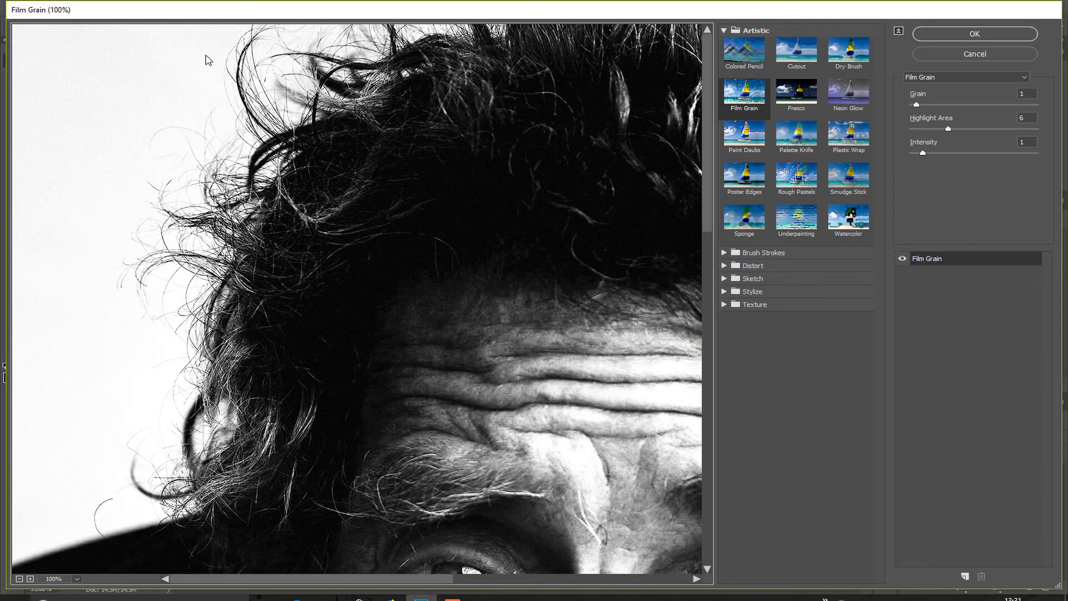
click(78, 579)
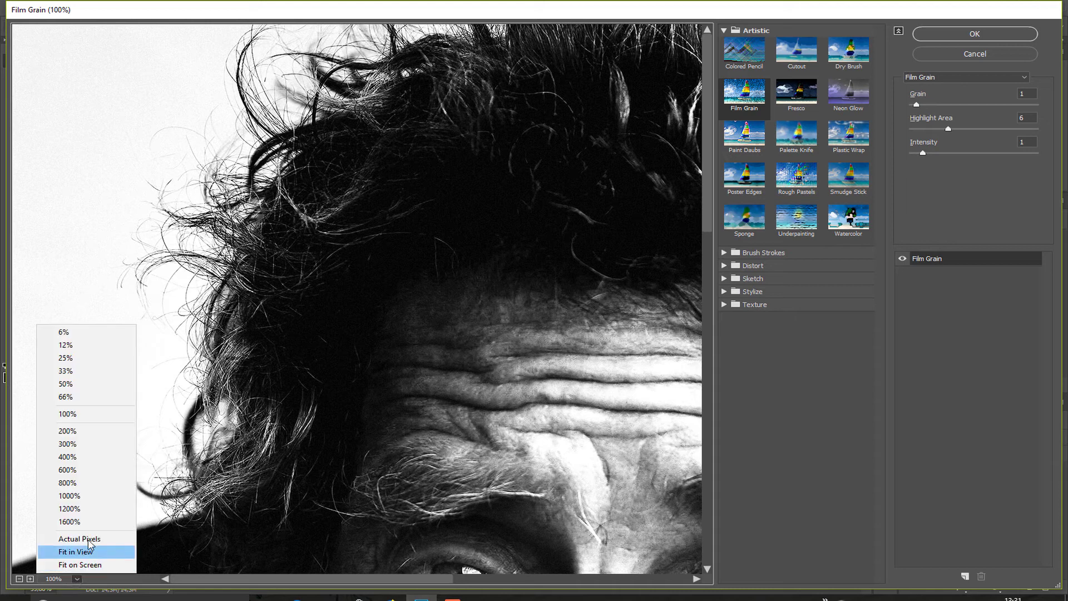
click(79, 384)
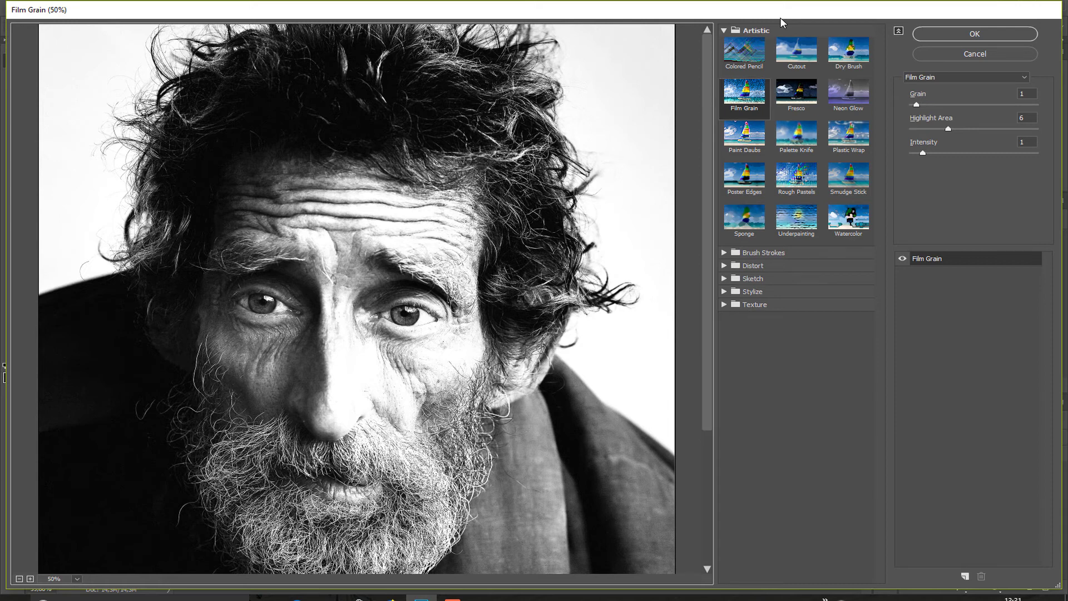
click(749, 97)
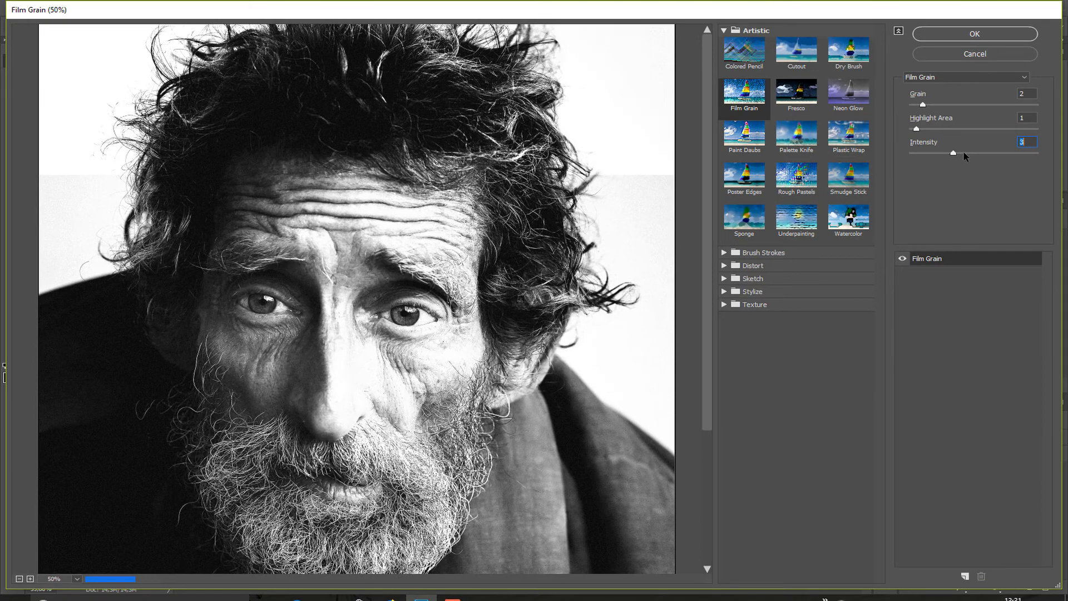
drag(964, 151, 990, 152)
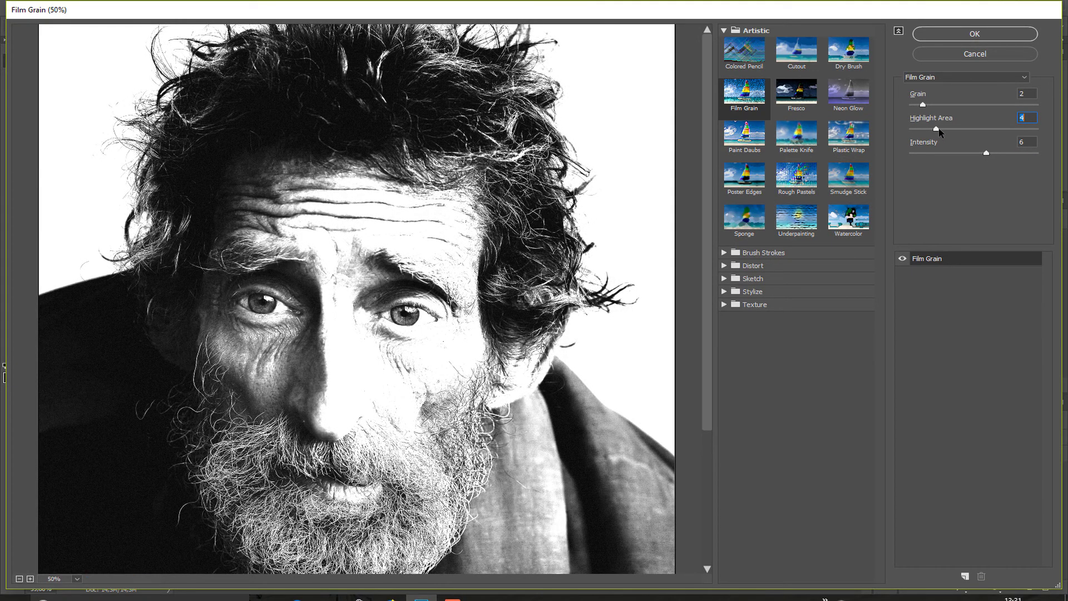
click(975, 33)
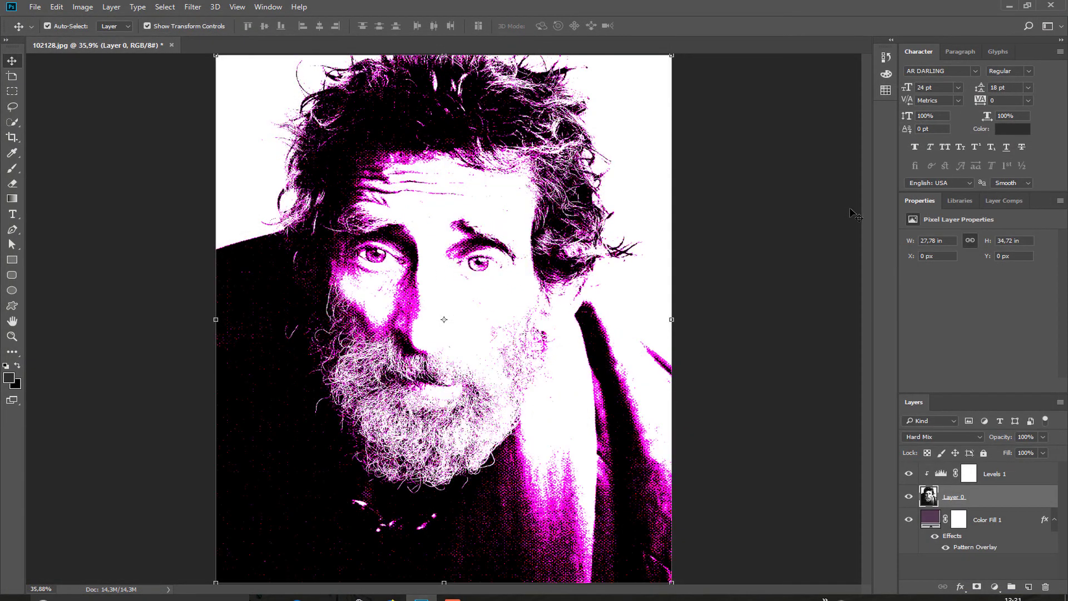